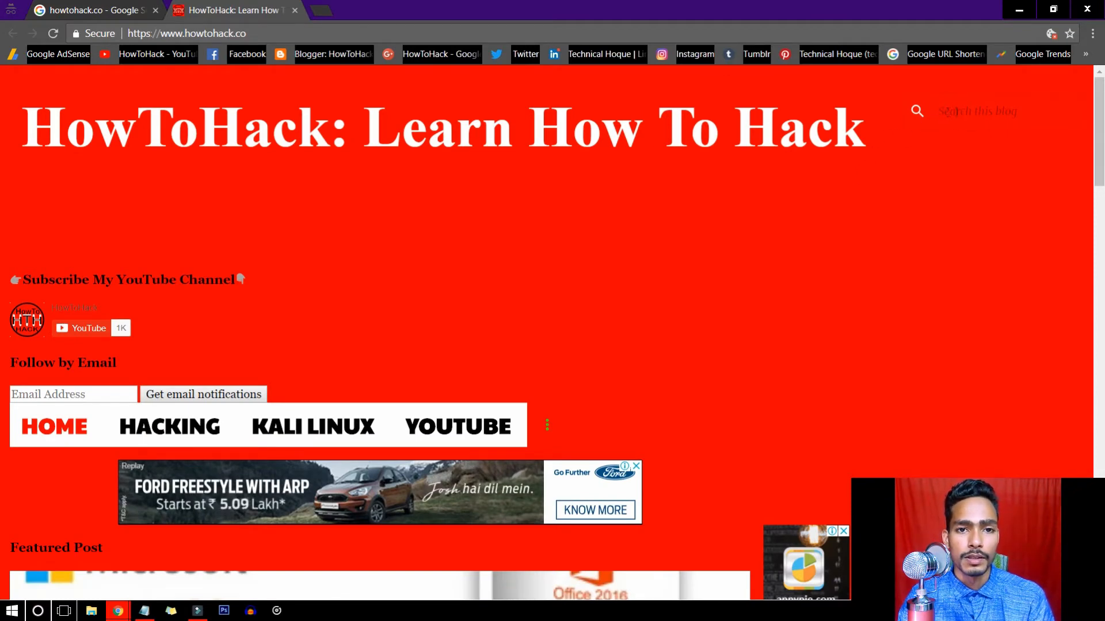
# - Search the HowToHack blog for "office 2016" and open the Office 2016 Professional Plus April 2018 Edition post
pyautogui.click(950, 111)
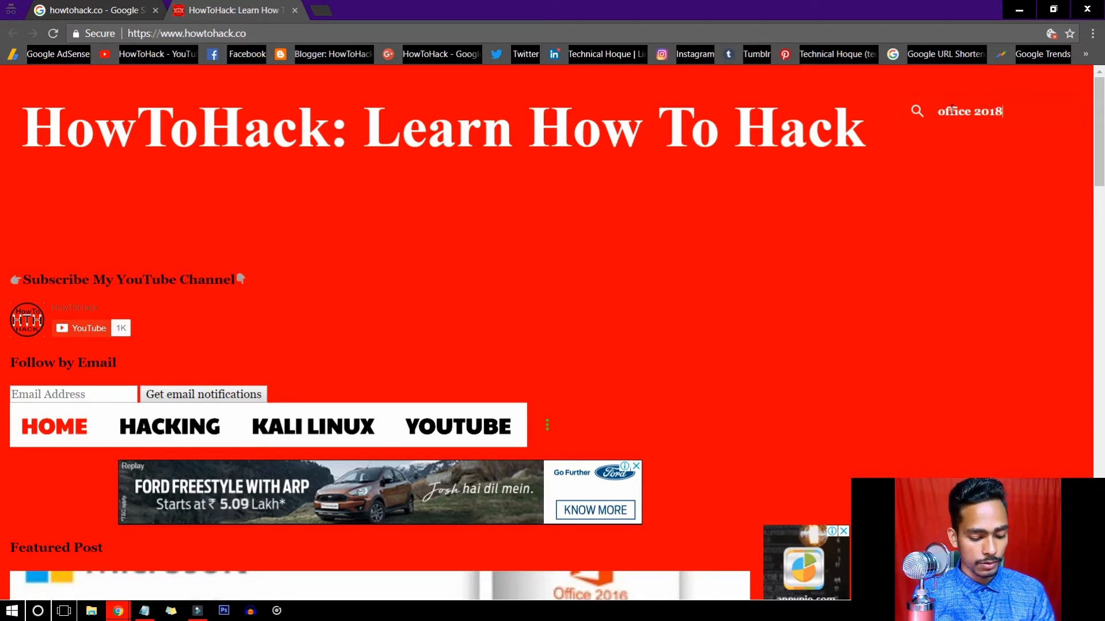
pyautogui.press('BackSpace')
pyautogui.write('6')
pyautogui.press('Return')
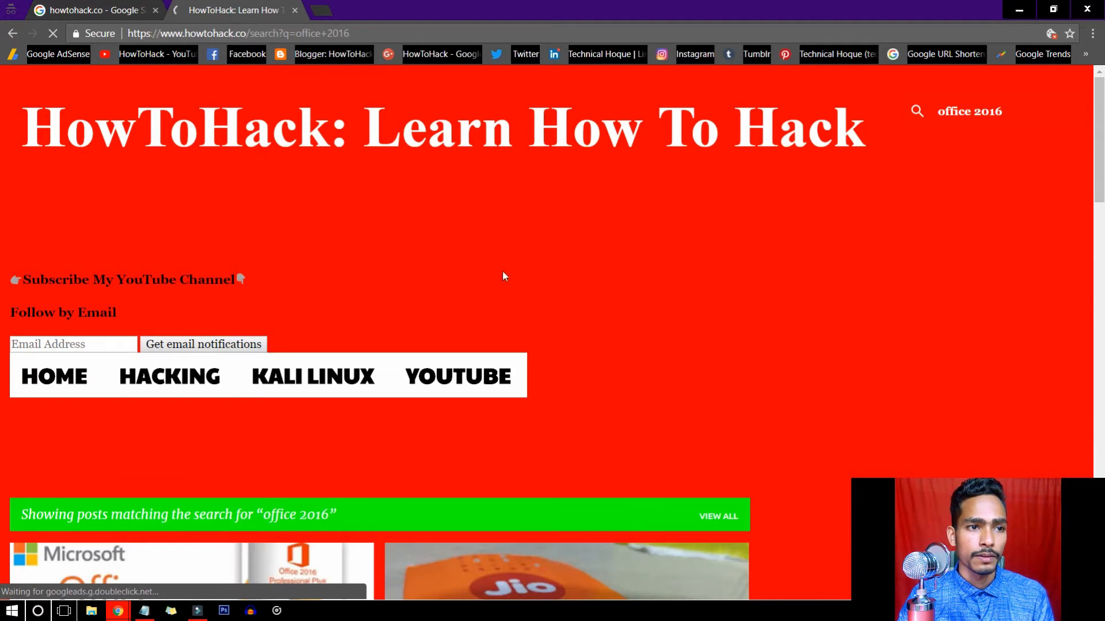
pyautogui.scroll(-6, 506, 277)
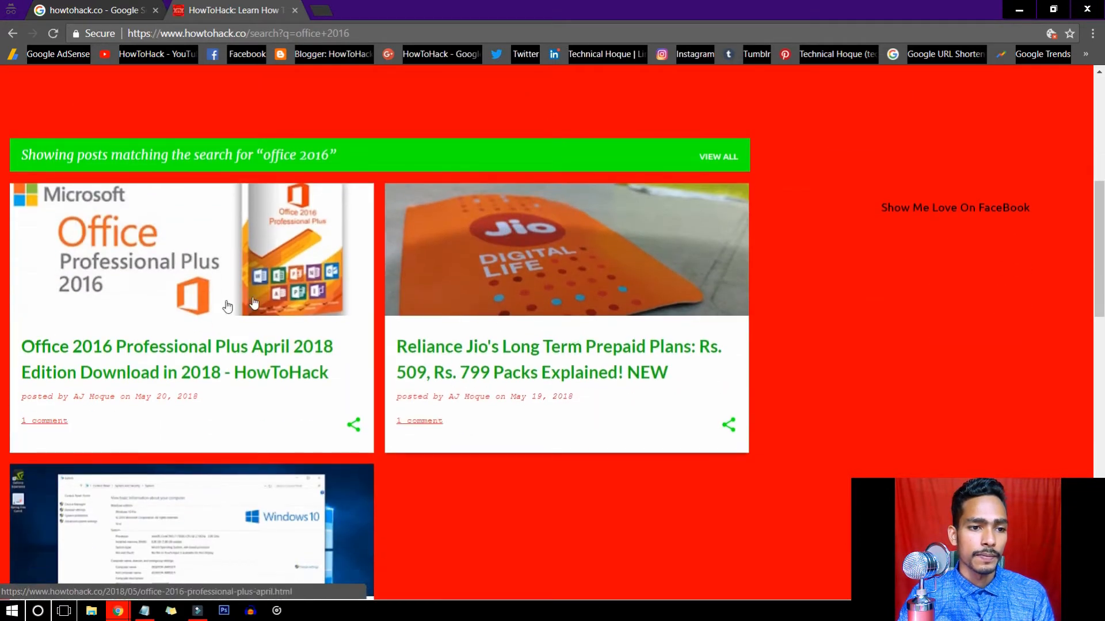
pyautogui.click(197, 299)
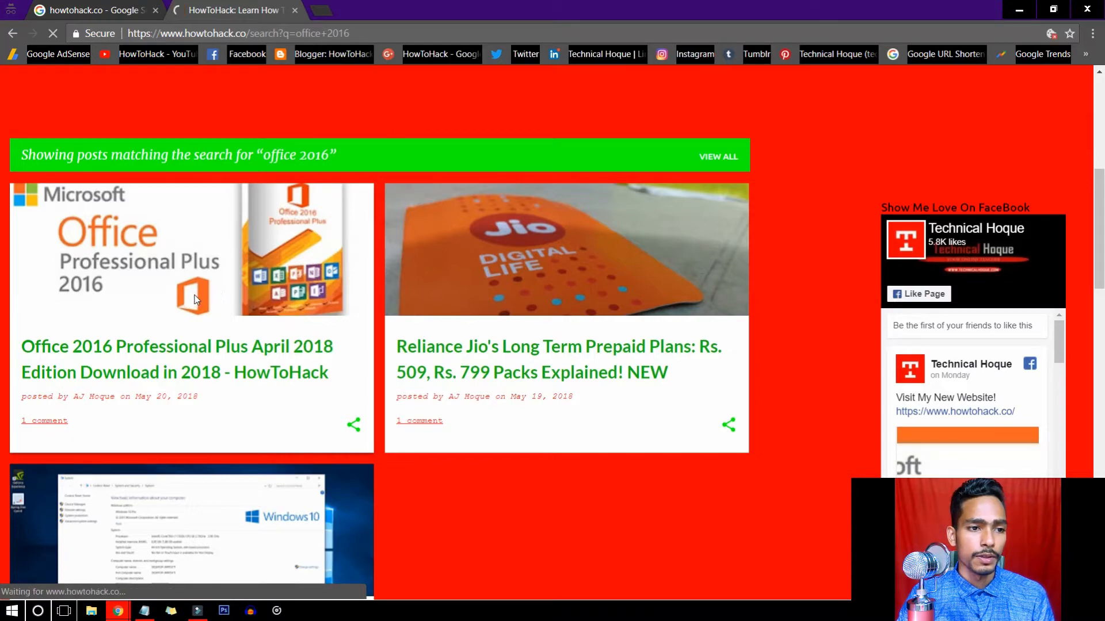
# - Examine the post's list of included Office programs, its system requirements and its download links
pyautogui.scroll(-4, 404, 396)
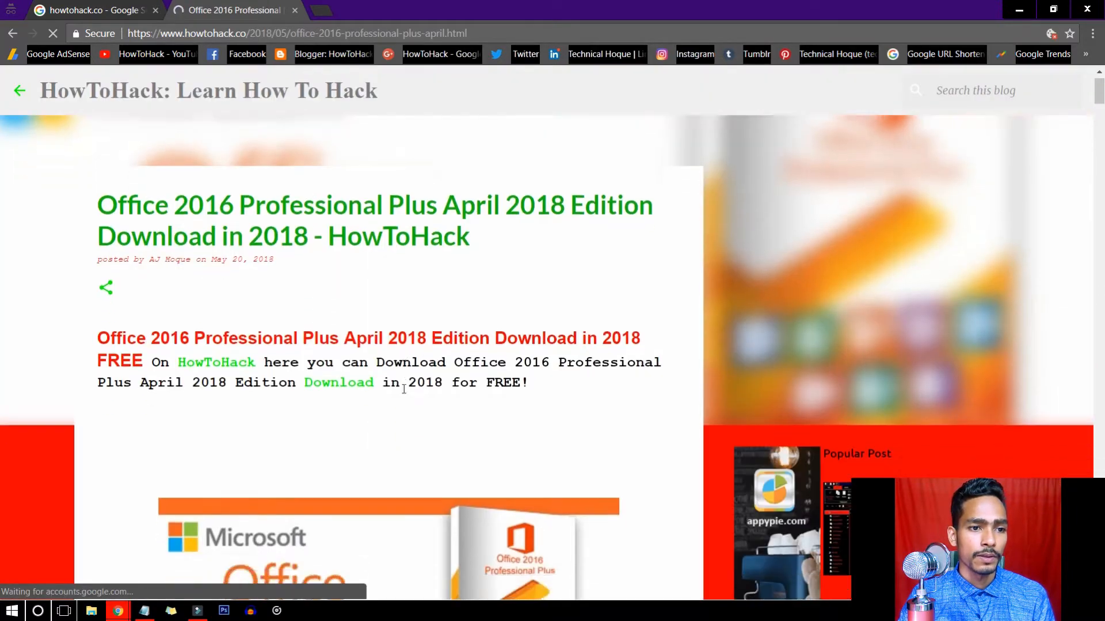
pyautogui.scroll(-20, 404, 397)
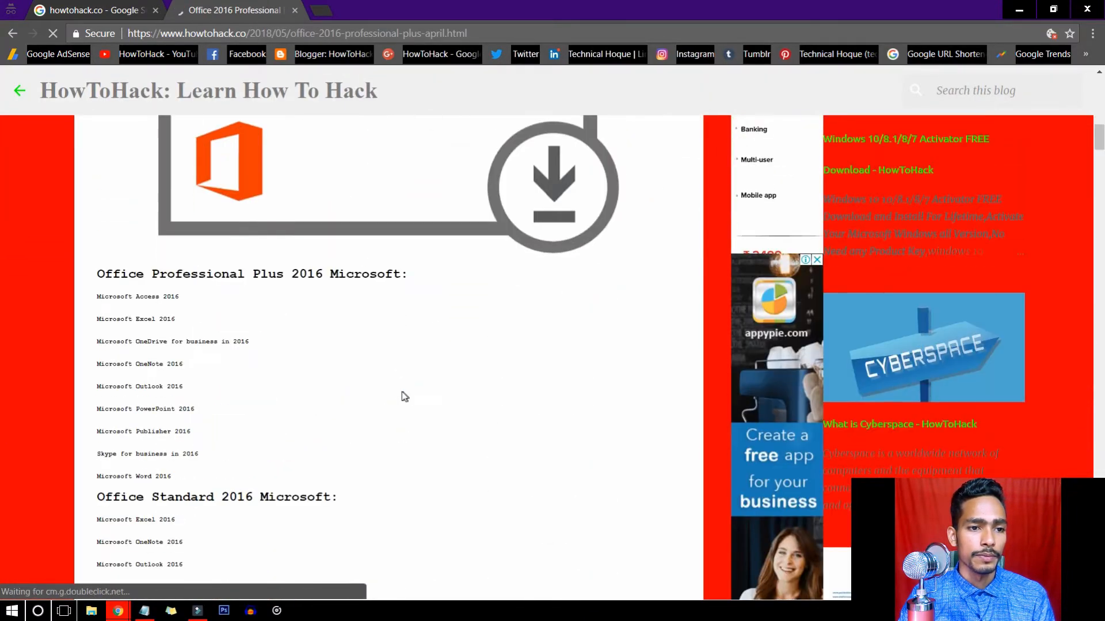
pyautogui.scroll(-5, 402, 392)
pyautogui.scroll(2, 336, 367)
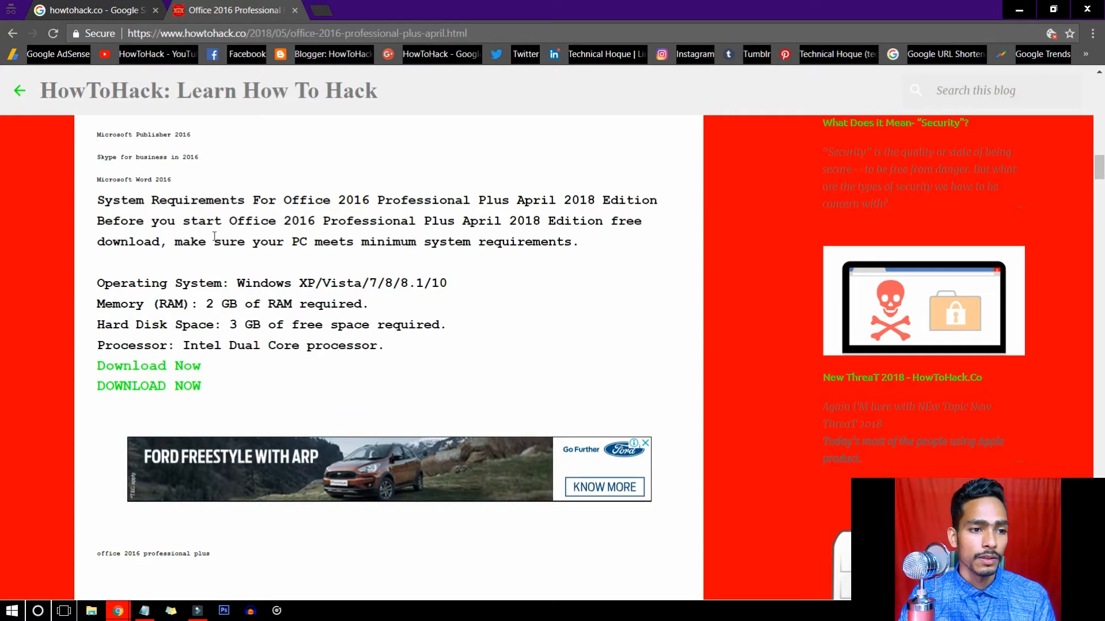
pyautogui.scroll(1, 185, 370)
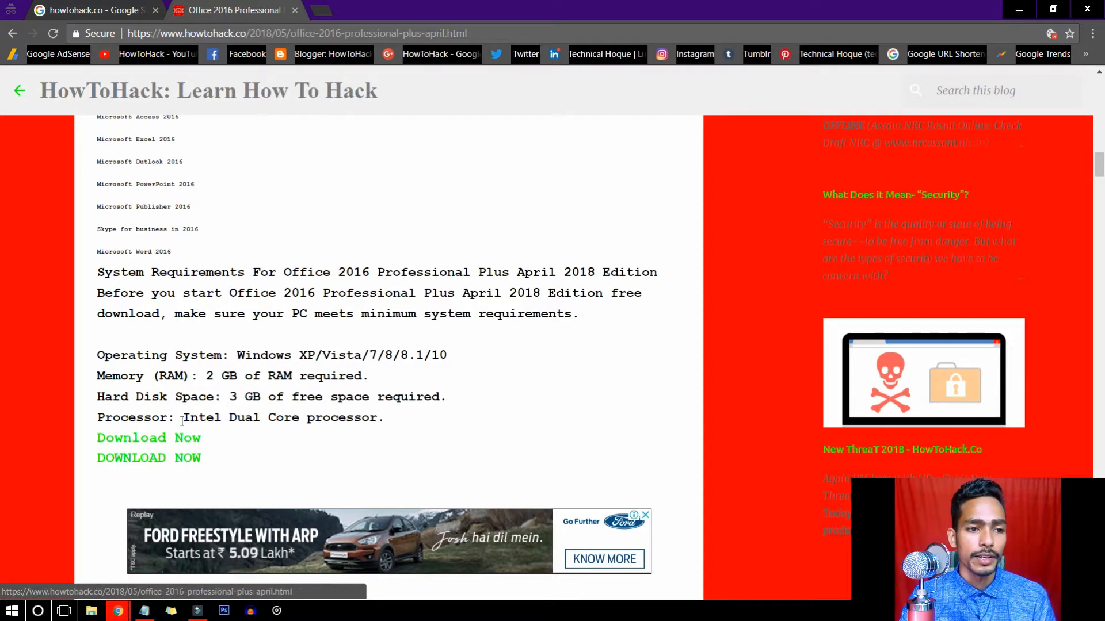
pyautogui.scroll(-1, 274, 287)
pyautogui.scroll(2, 273, 288)
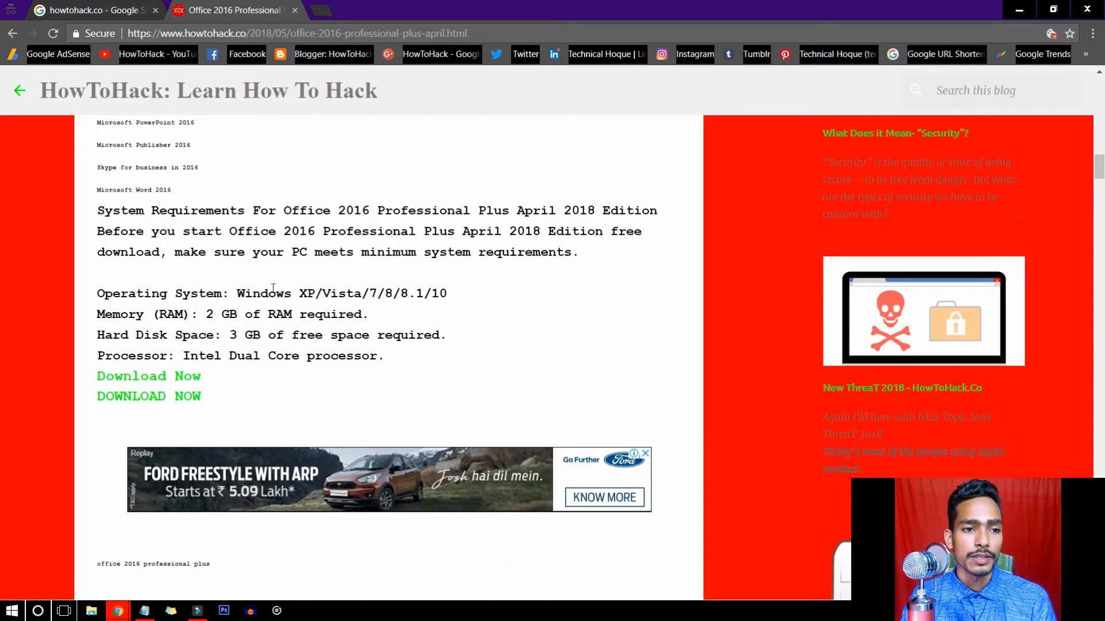
pyautogui.scroll(-3, 272, 292)
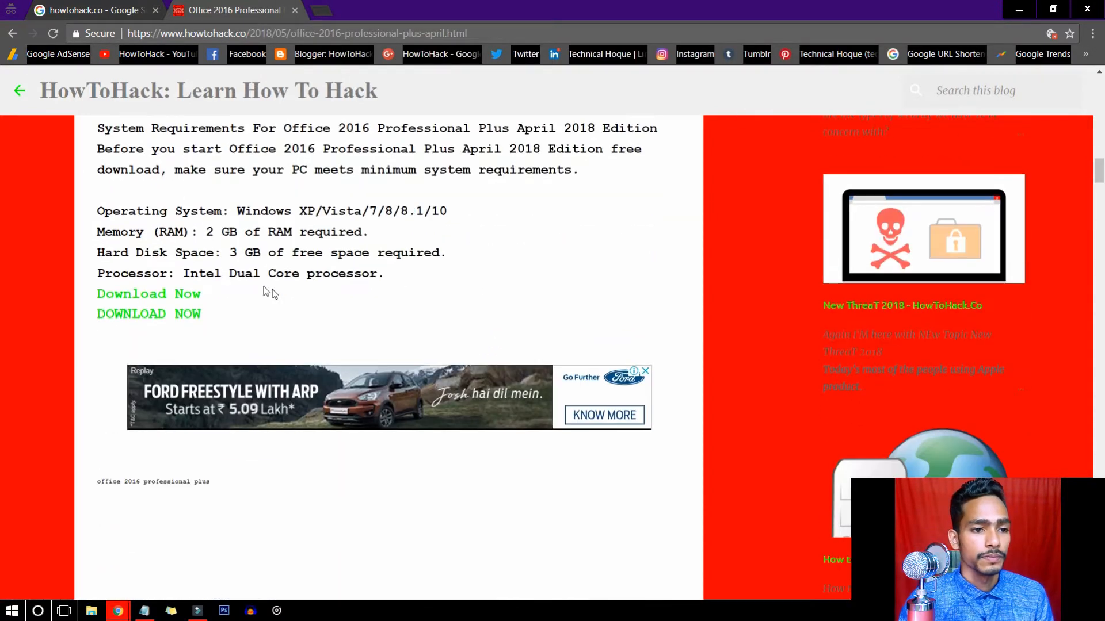
pyautogui.scroll(-1, 163, 315)
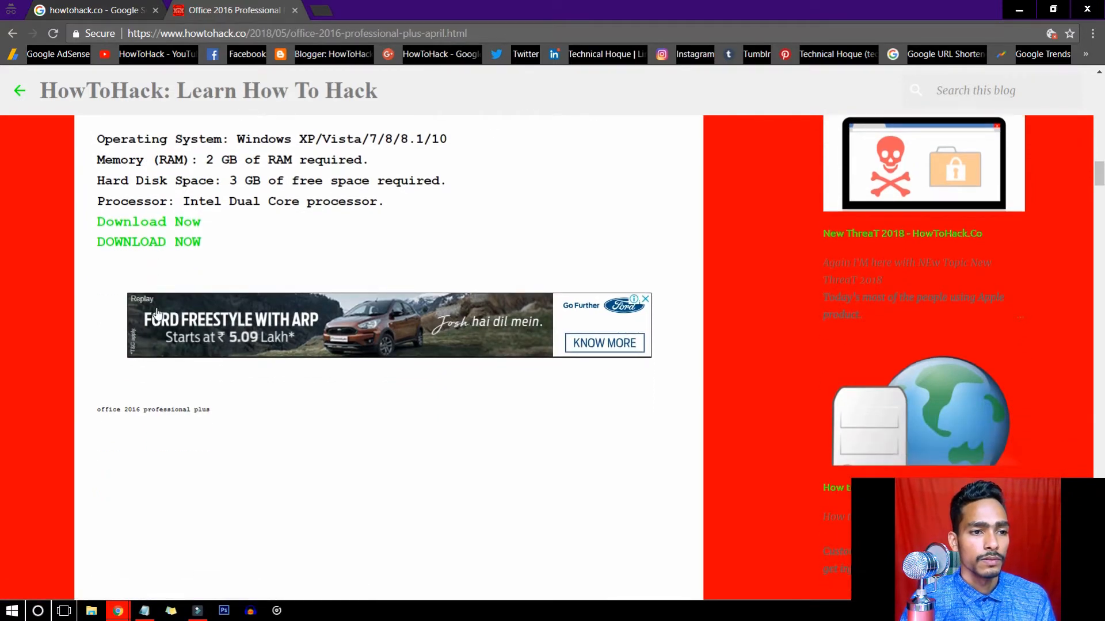
pyautogui.scroll(2, 158, 304)
pyautogui.scroll(1, 159, 304)
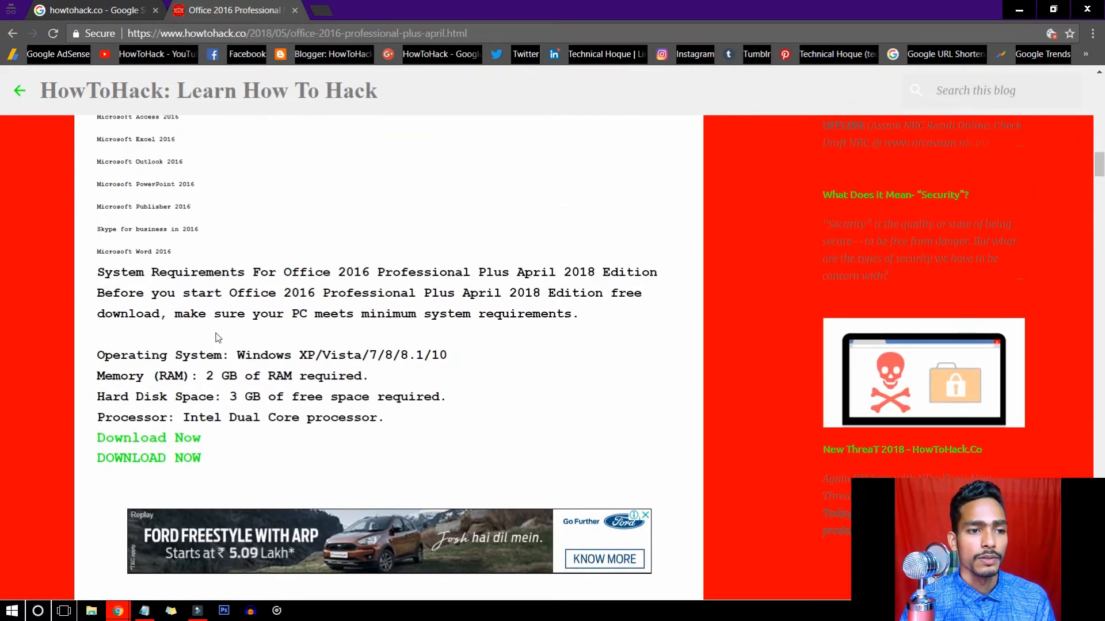
pyautogui.scroll(10, 218, 337)
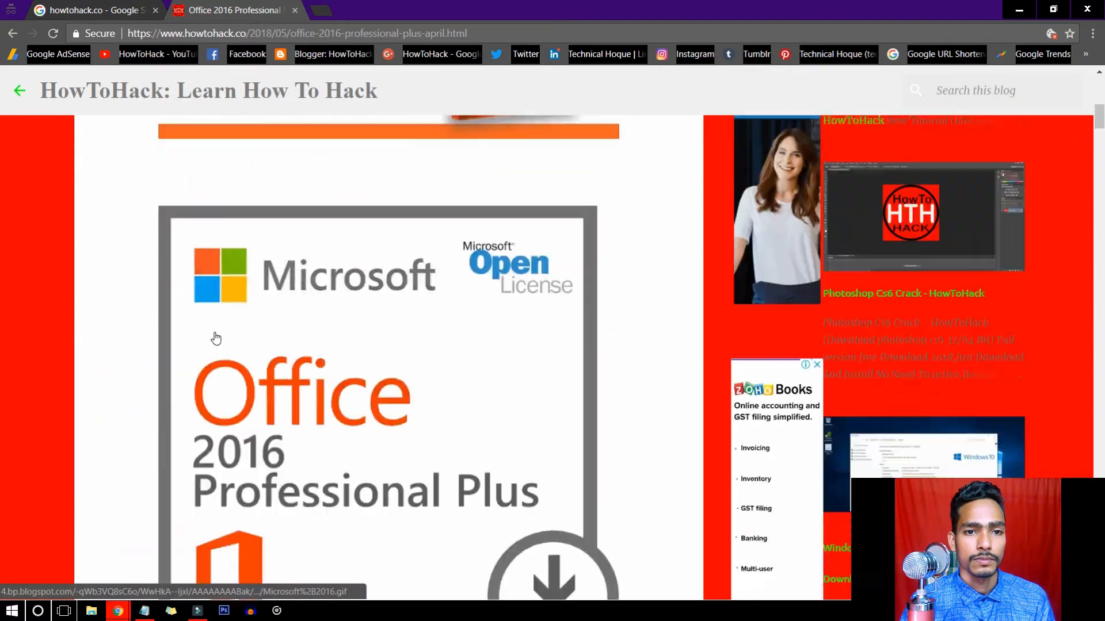
pyautogui.scroll(10, 217, 338)
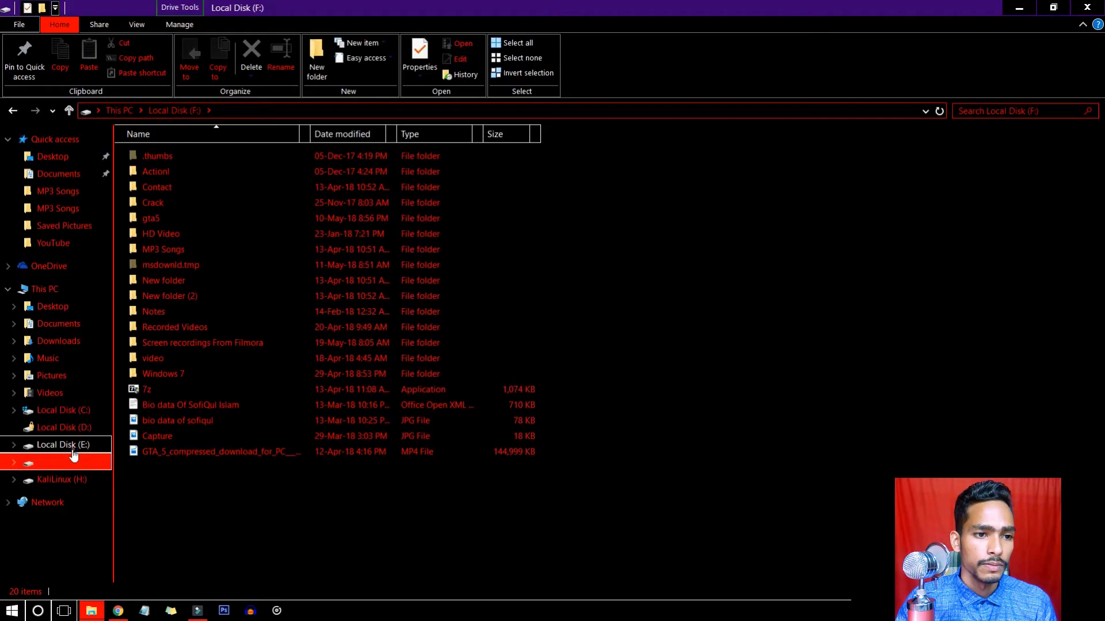
# - In File Explorer, open the Microsoft Office folder on Local Disk (E:) and extract the Office 2016 disc image into that folder
pyautogui.click(72, 447)
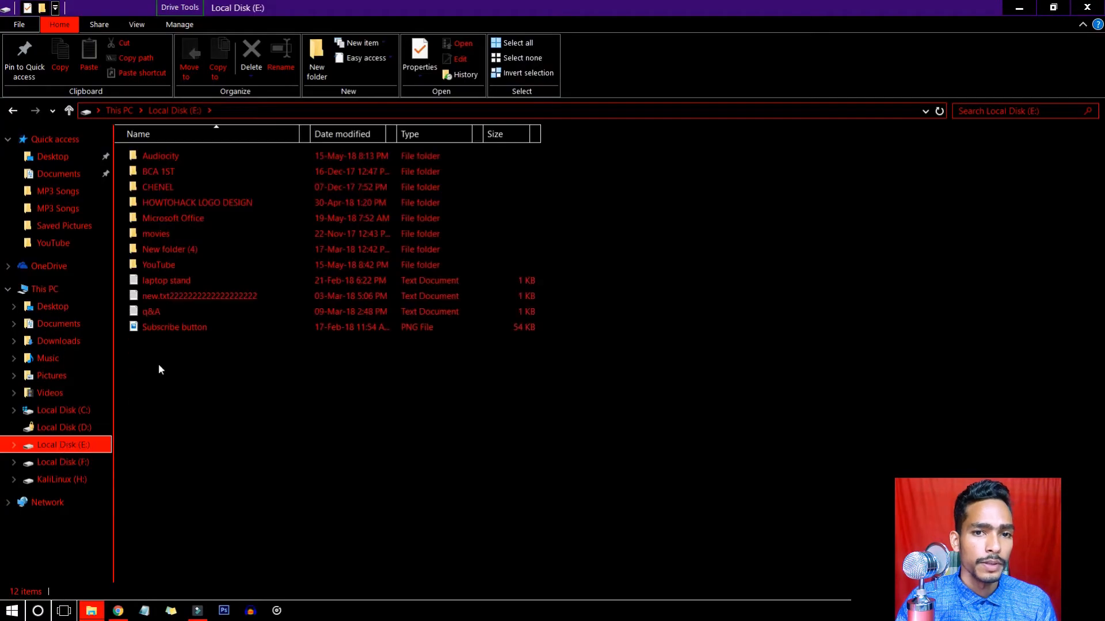
pyautogui.doubleClick(202, 218)
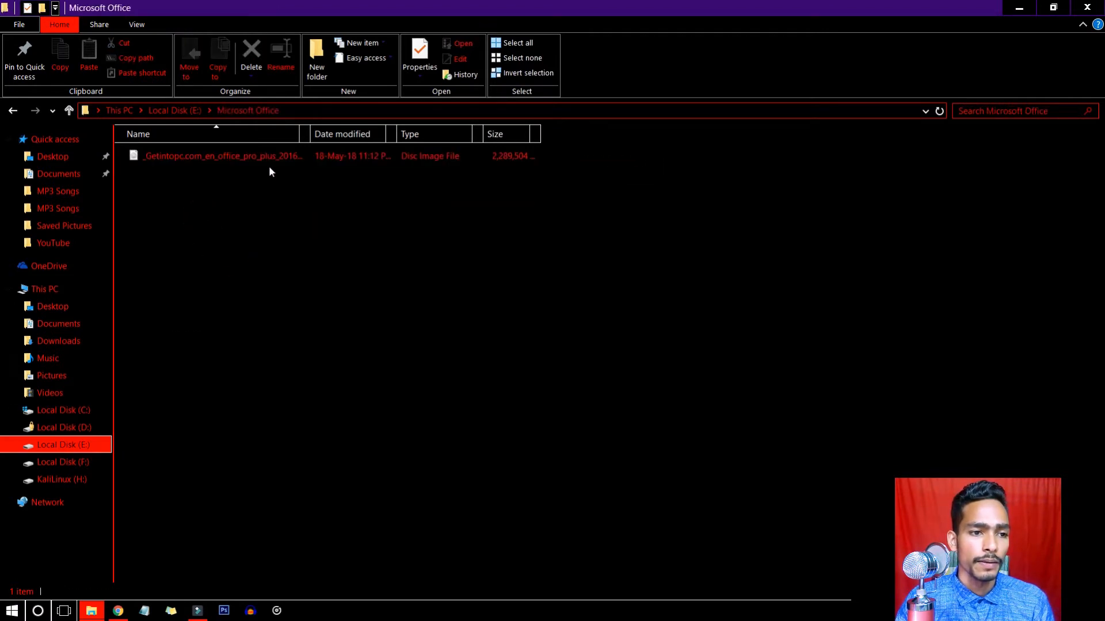
pyautogui.click(268, 158)
pyautogui.rightClick(270, 162)
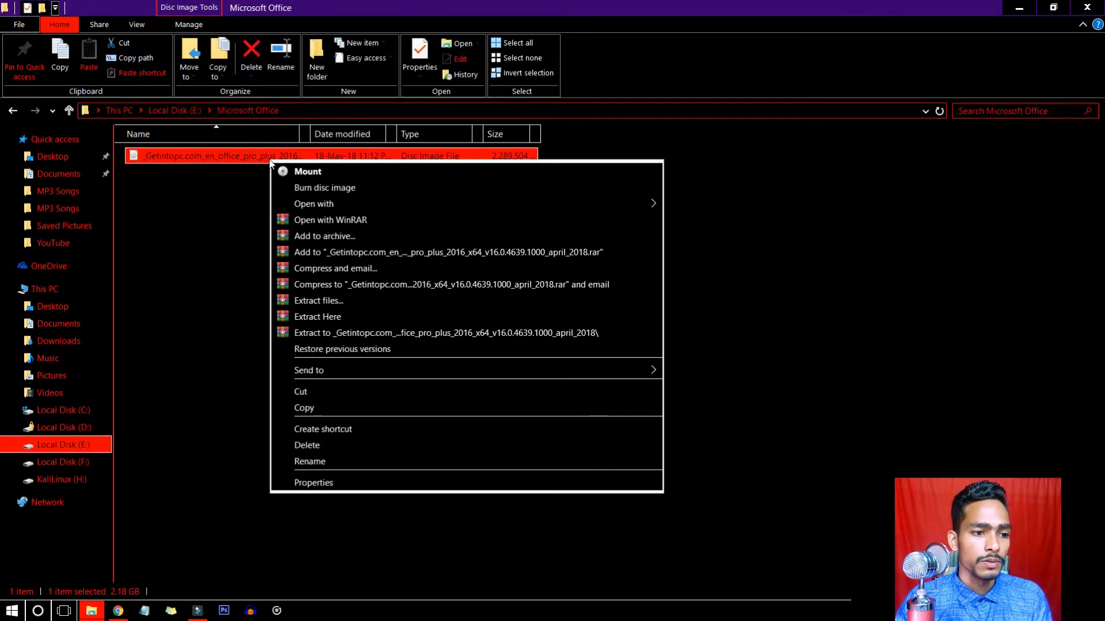
pyautogui.click(309, 318)
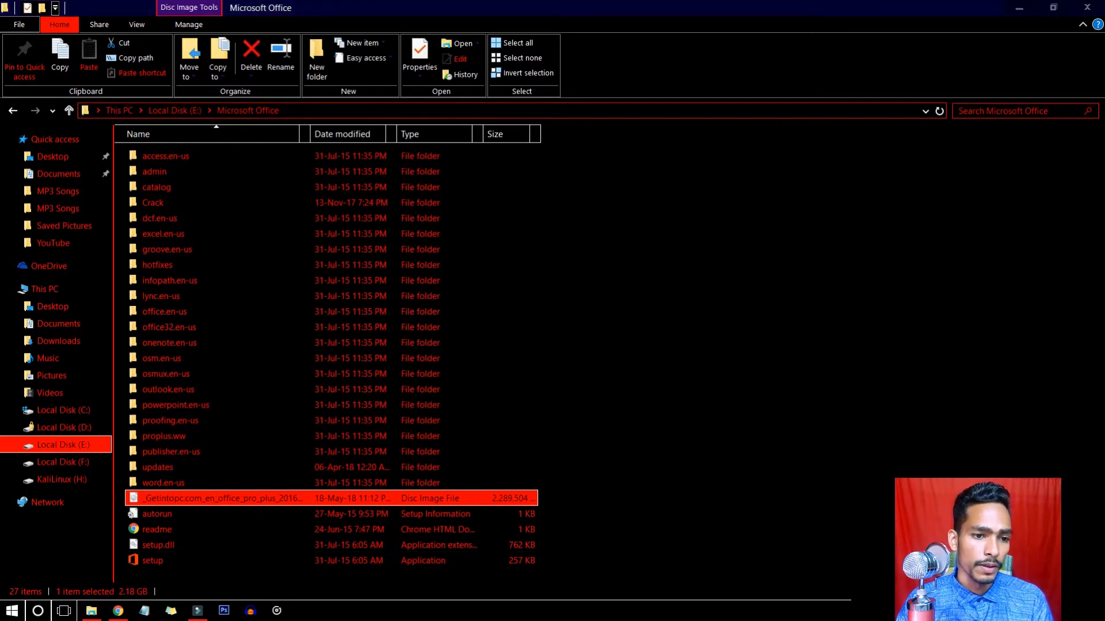
# - Run the extracted Office setup application and accept the Microsoft Software License Terms
pyautogui.doubleClick(219, 560)
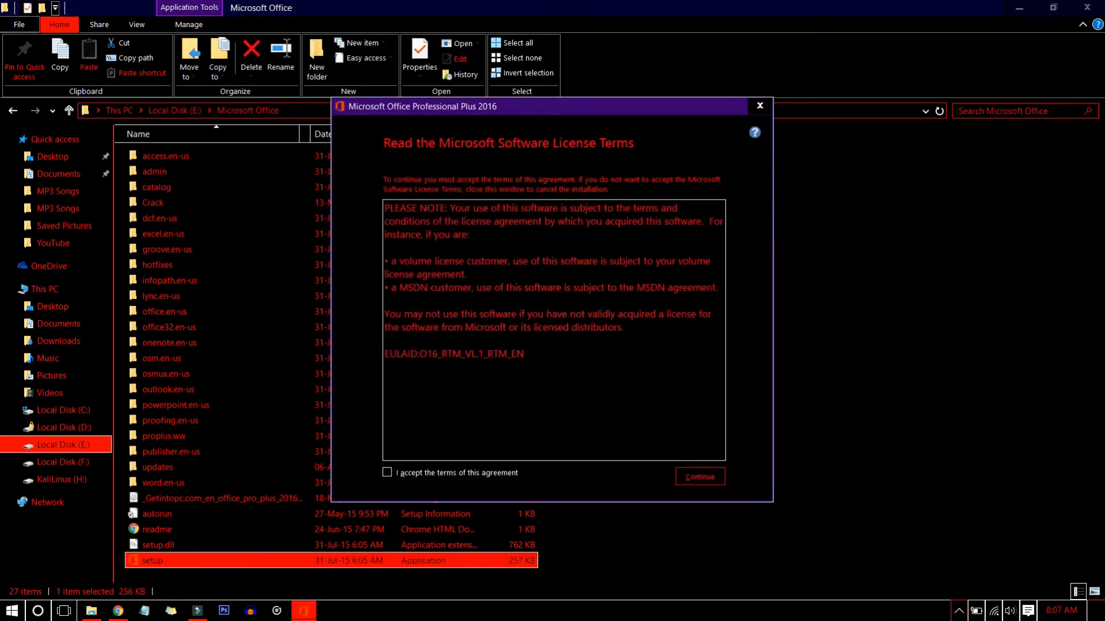
pyautogui.click(386, 473)
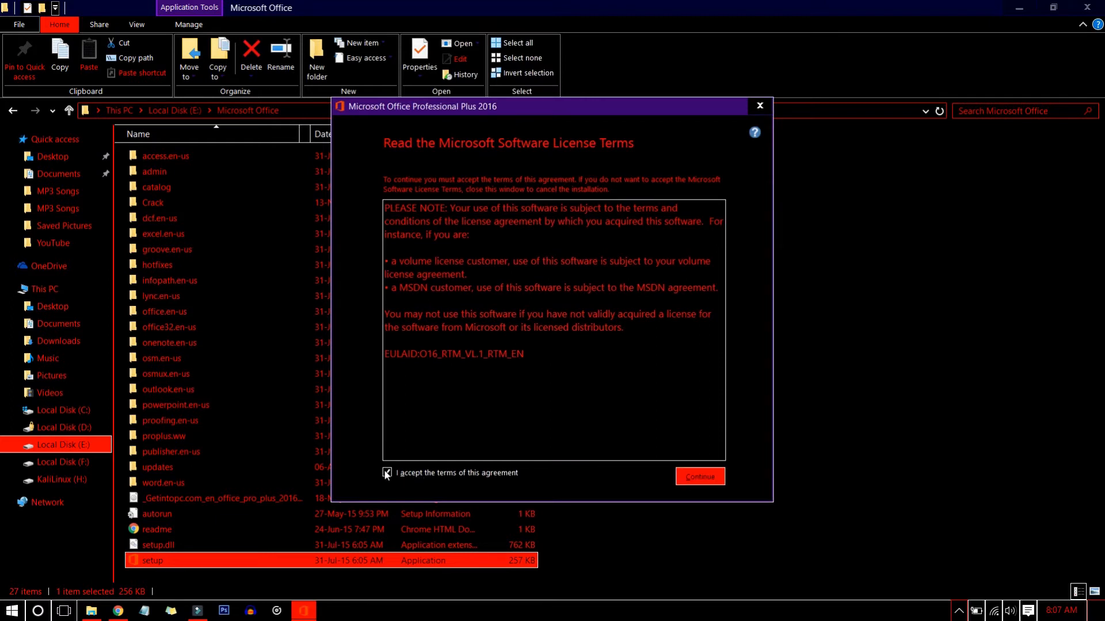
pyautogui.click(707, 479)
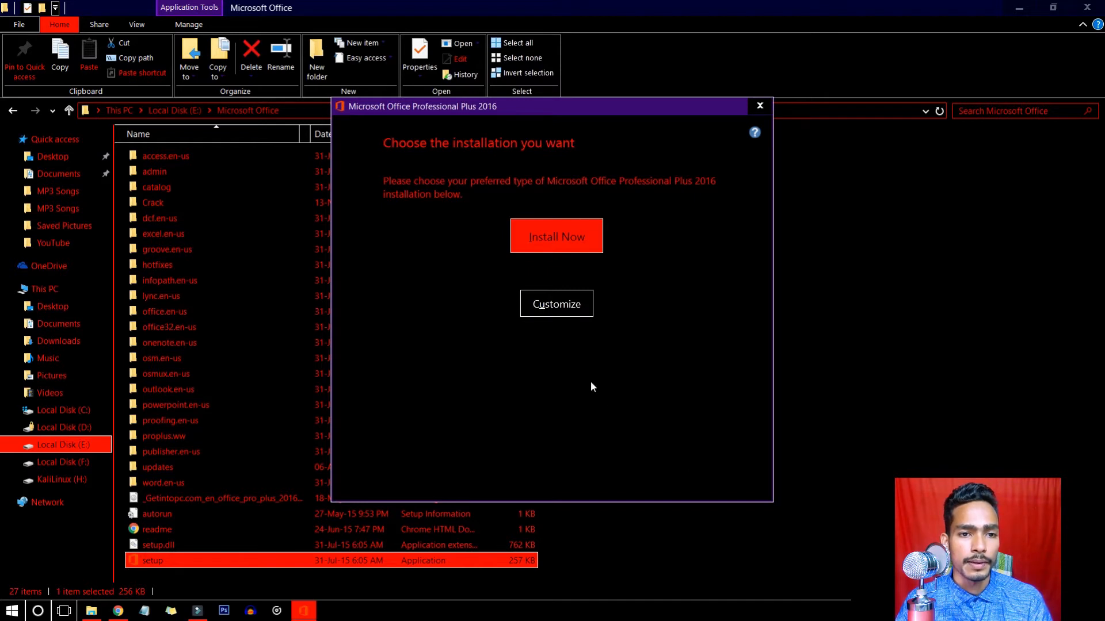
# - Choose the customized installation, check its file location, and start installing Office Professional Plus 2016
pyautogui.click(553, 299)
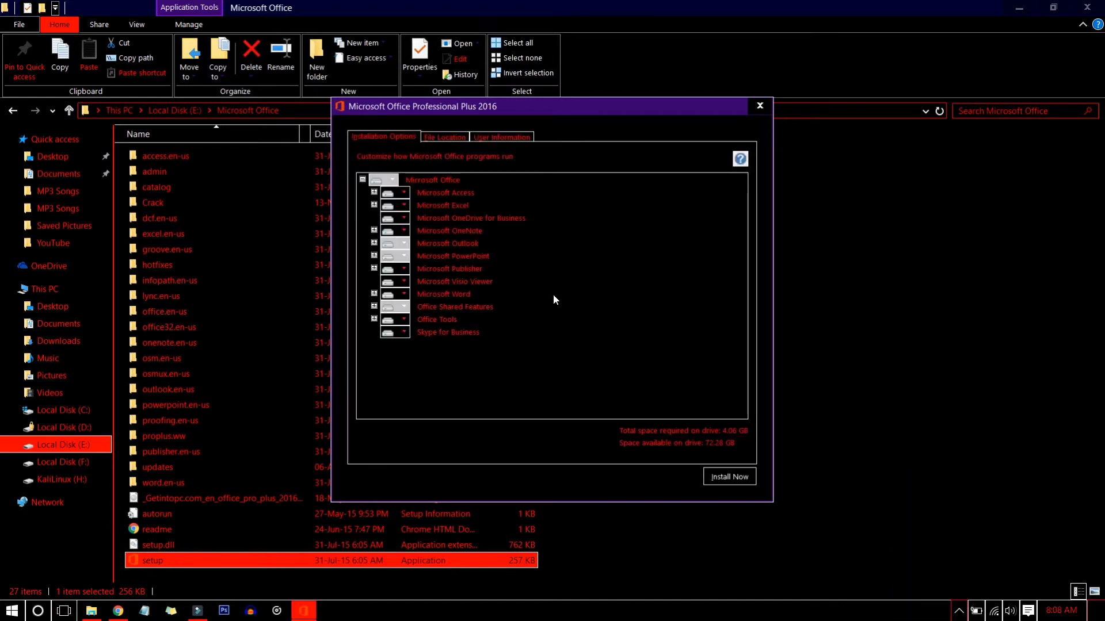
pyautogui.click(442, 137)
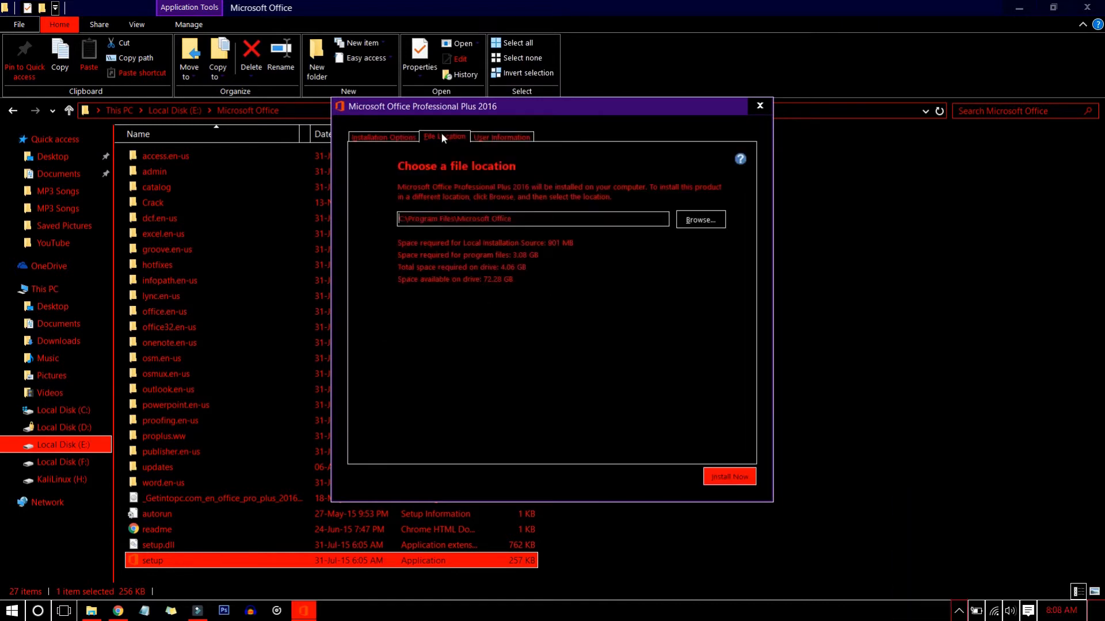
pyautogui.click(730, 477)
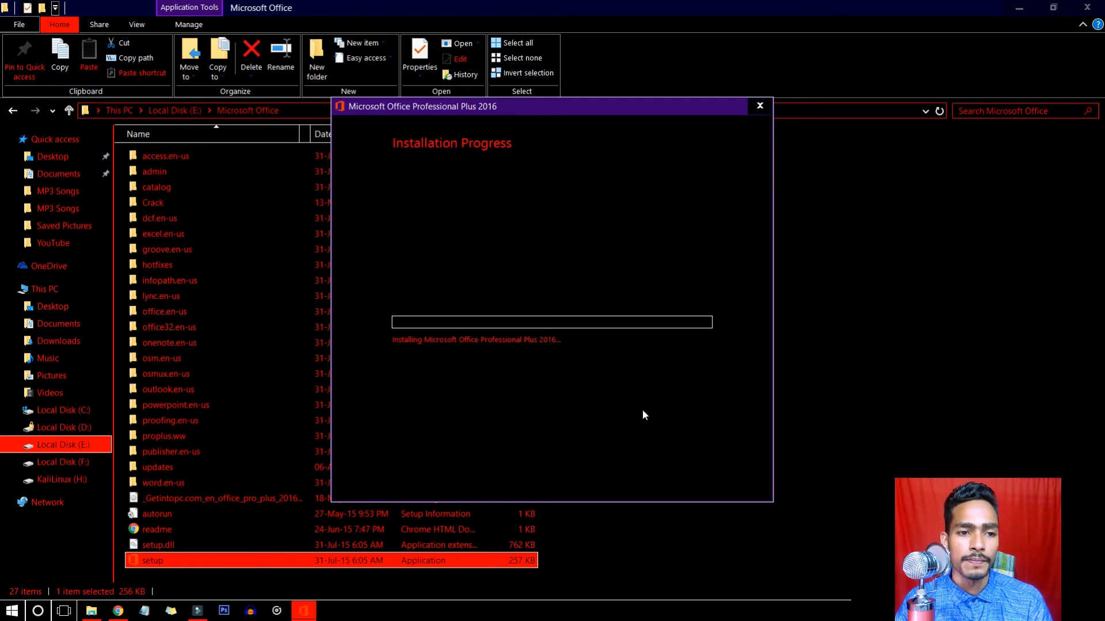
# - Move the installer window aside and close it once the Office installation has finished
pyautogui.moveTo(518, 107); pyautogui.dragTo(688, 80)
pyautogui.rightClick(117, 611)
pyautogui.click(118, 587)
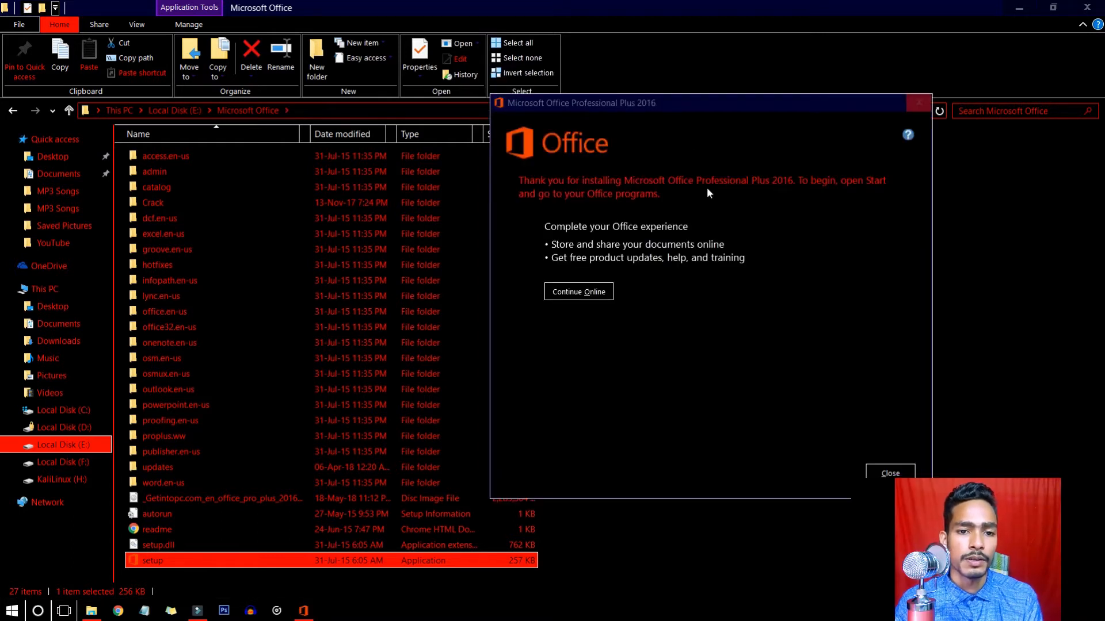
pyautogui.click(889, 472)
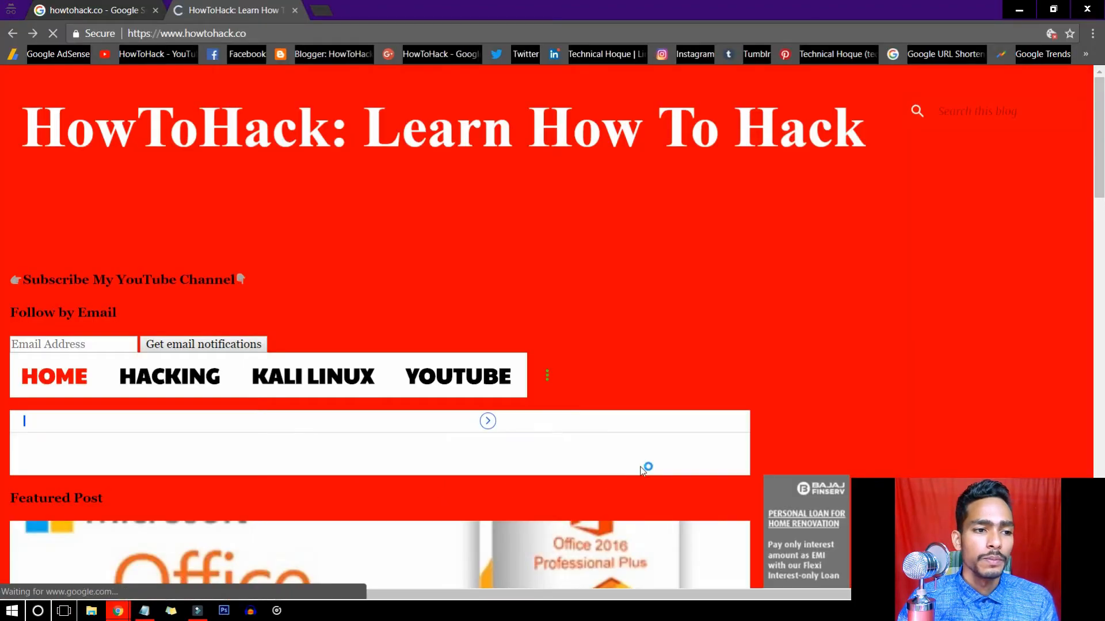
# - Search the HowToHack blog for "windows activator"
pyautogui.scroll(-3, 644, 466)
pyautogui.scroll(-8, 640, 466)
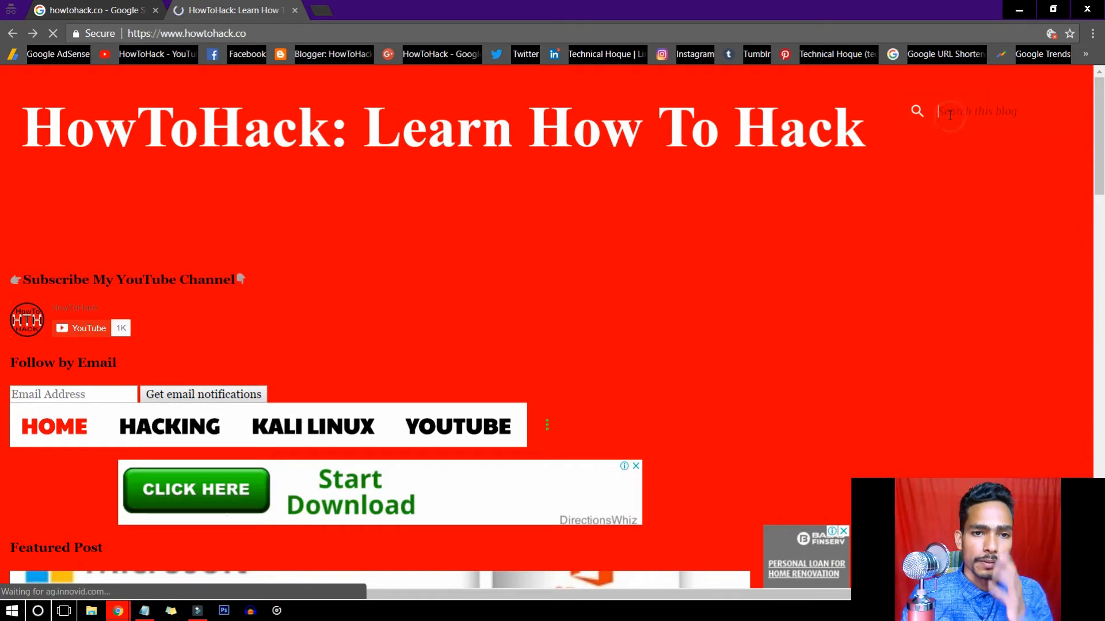
pyautogui.write('windows activator')
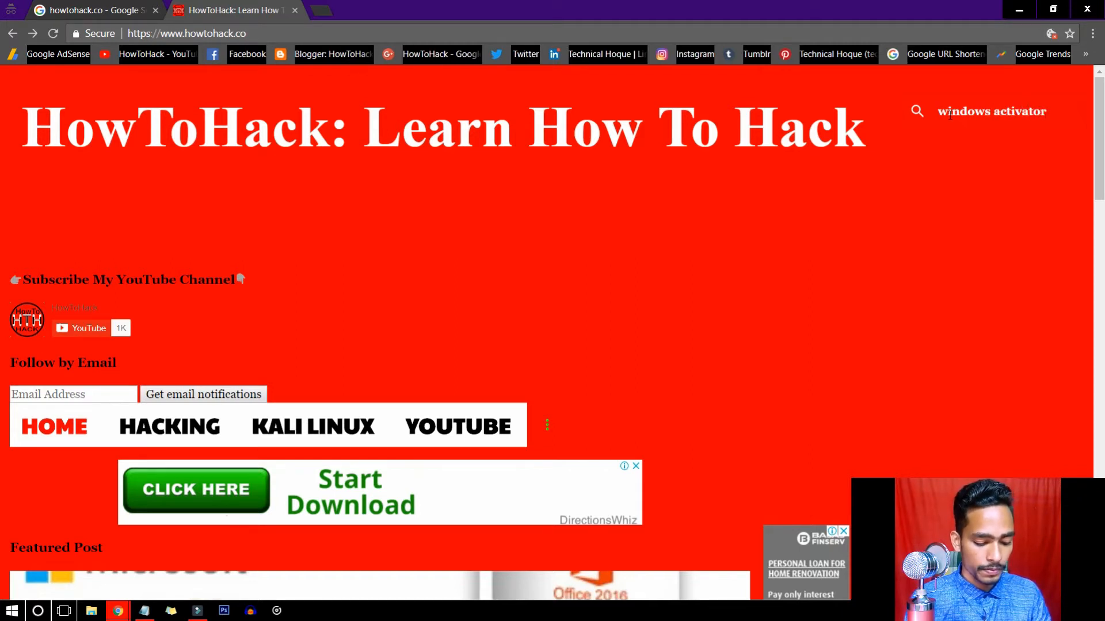
pyautogui.press('Return')
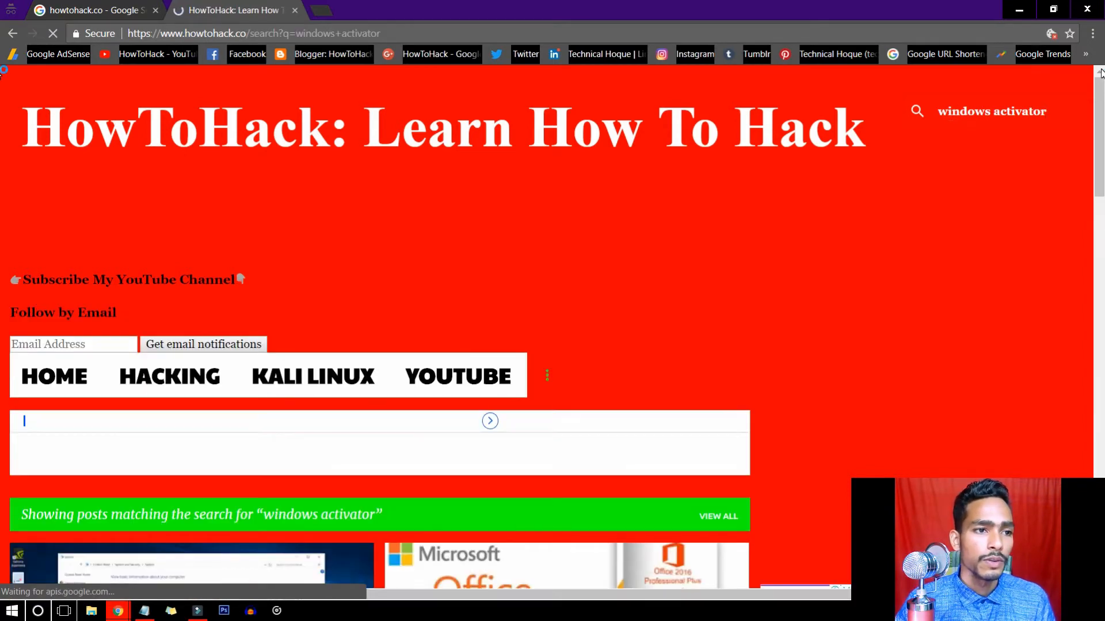
# - Open the "Windows 10/8.1/8/7 Activator FREE Download" post from the search results and view its content
pyautogui.scroll(-5, 1026, 71)
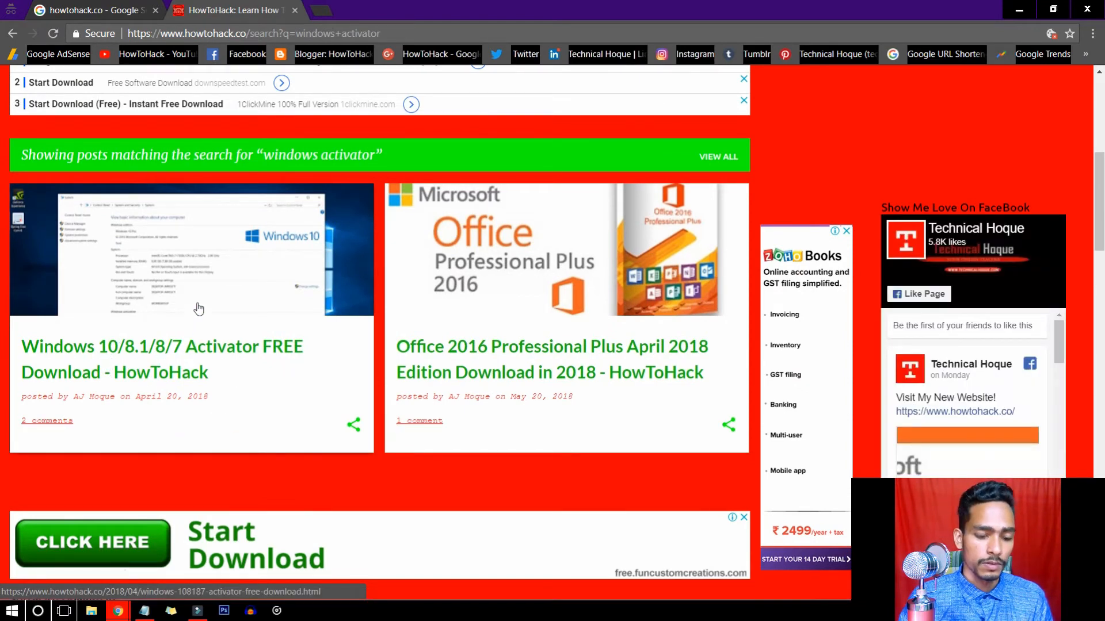
pyautogui.scroll(-2, 201, 368)
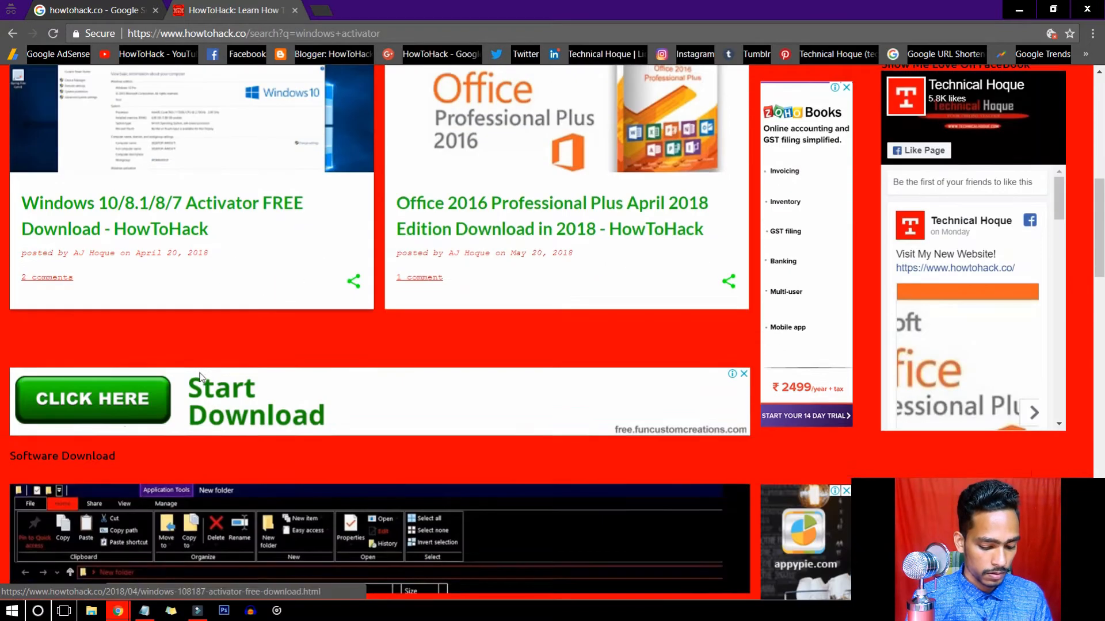
pyautogui.scroll(3, 197, 248)
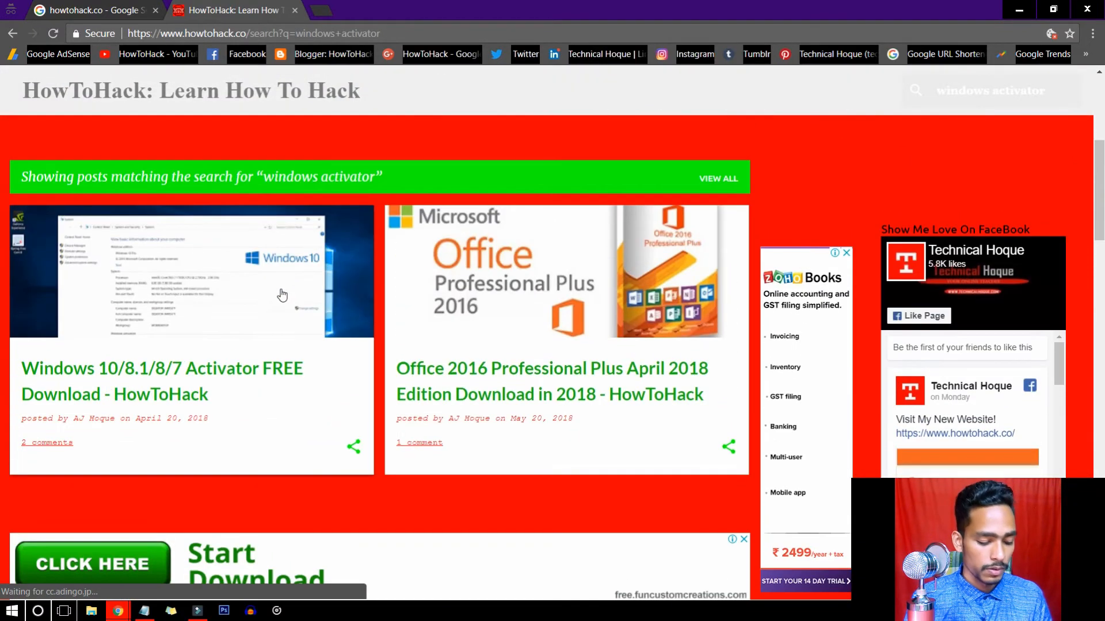
pyautogui.scroll(-3, 223, 374)
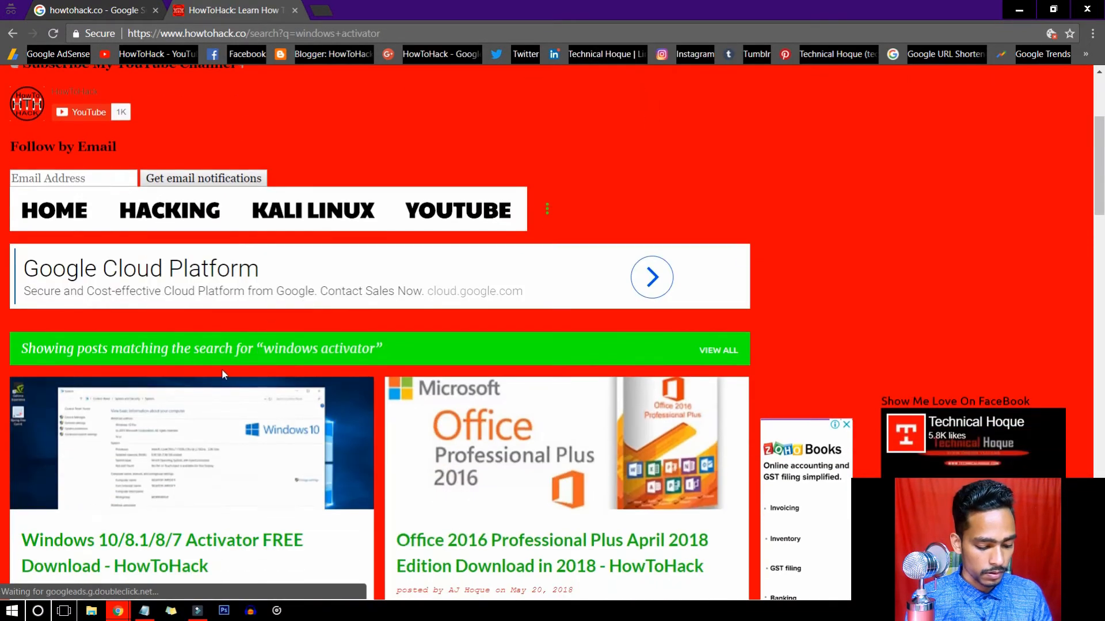
pyautogui.scroll(-3, 225, 377)
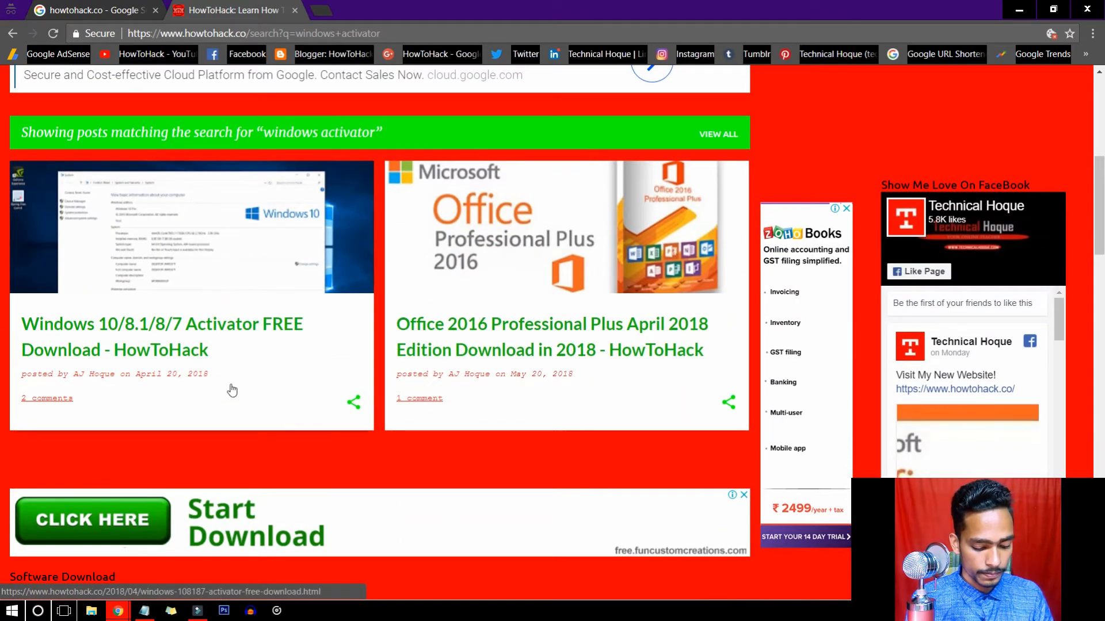
pyautogui.click(232, 390)
pyautogui.scroll(-4, 374, 357)
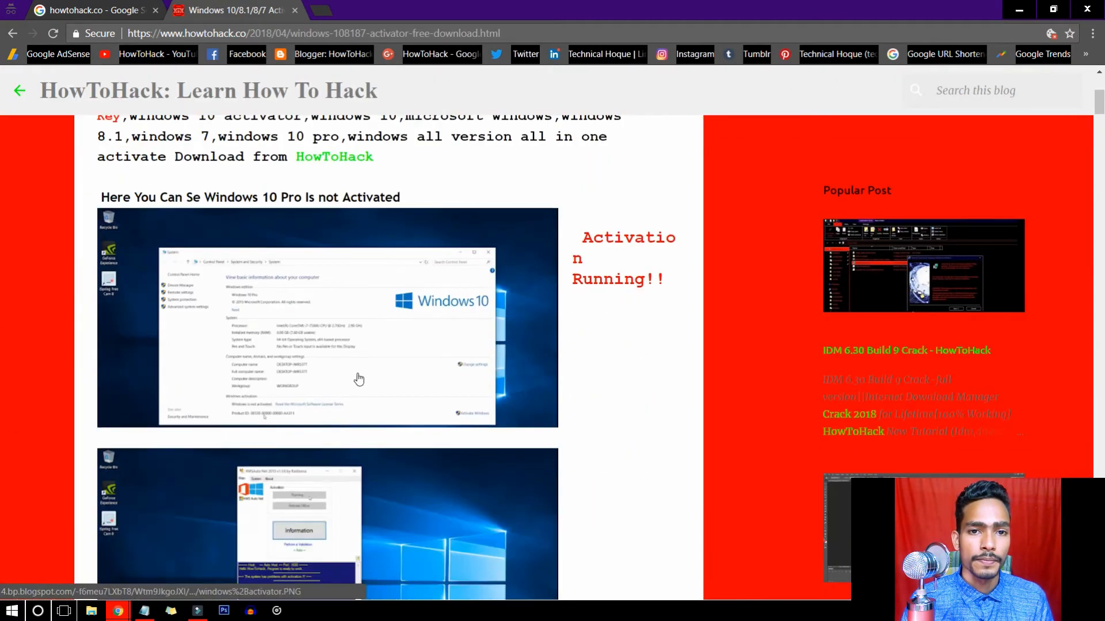
# - Look through the activator post's screenshots and download section, briefly playing and pausing its embedded video
pyautogui.scroll(-5, 359, 378)
pyautogui.scroll(-4, 360, 377)
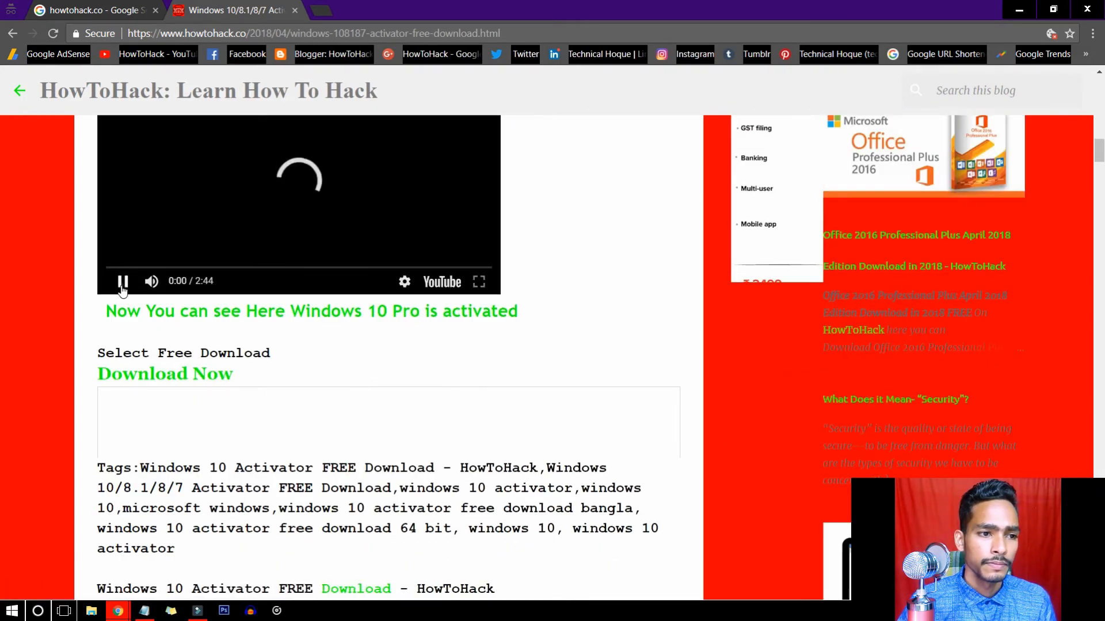
pyautogui.click(123, 282)
pyautogui.click(122, 281)
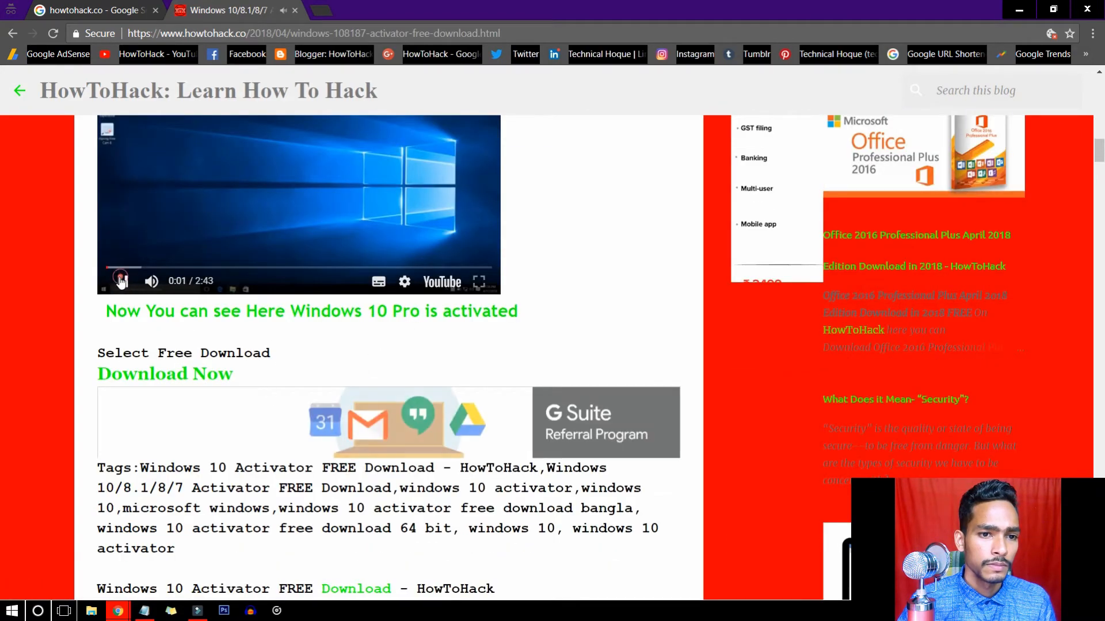
pyautogui.scroll(10, 278, 324)
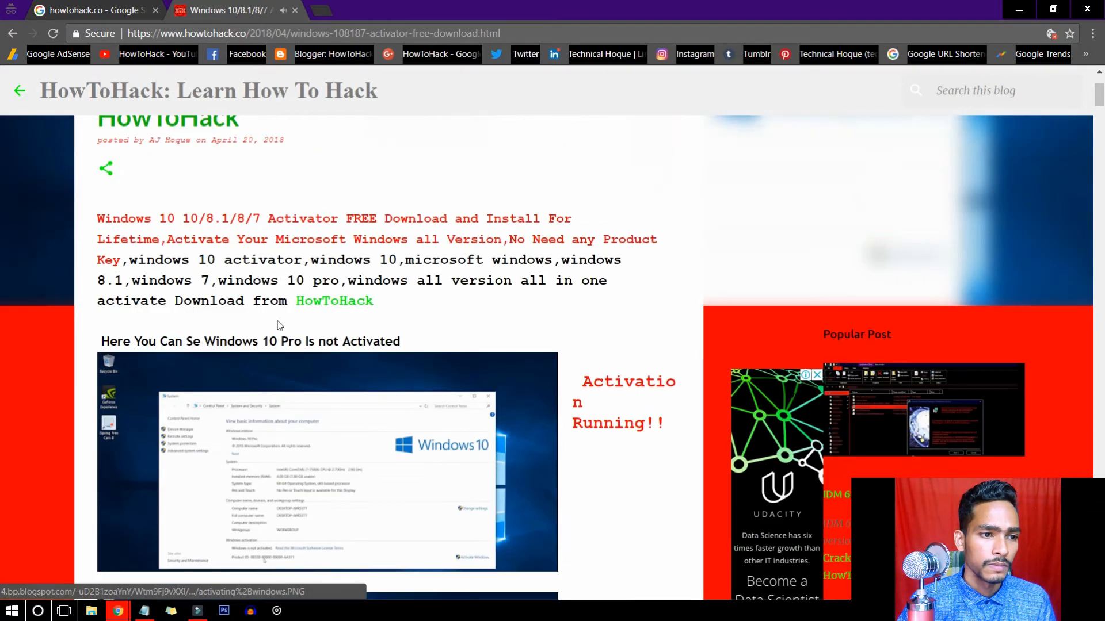
pyautogui.scroll(-7, 279, 325)
pyautogui.scroll(-3, 277, 337)
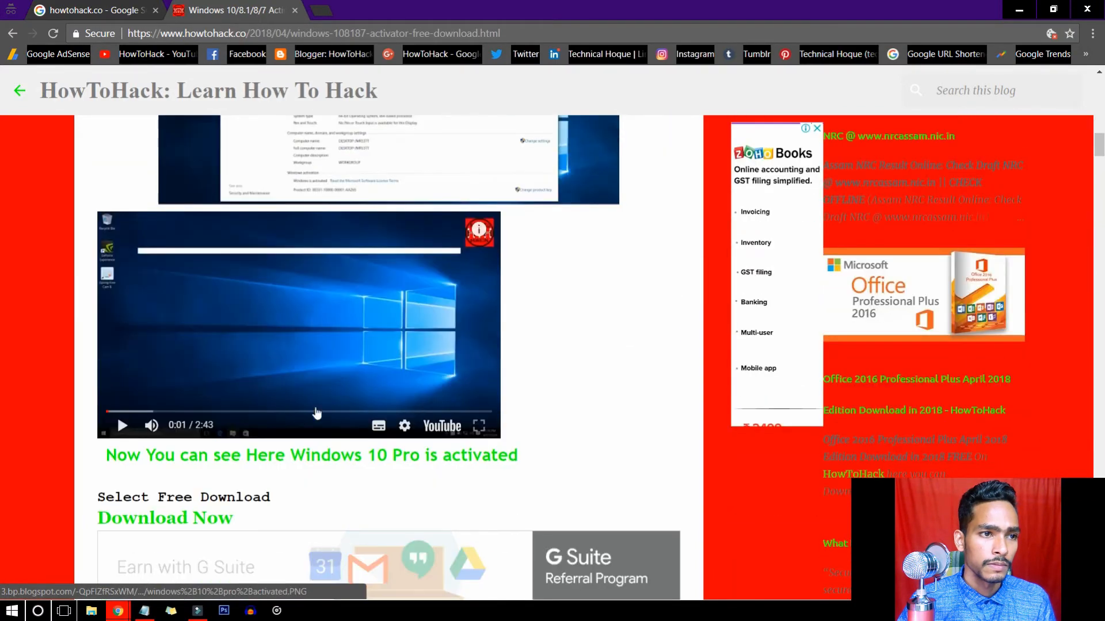
pyautogui.scroll(-1, 317, 413)
pyautogui.scroll(2, 301, 346)
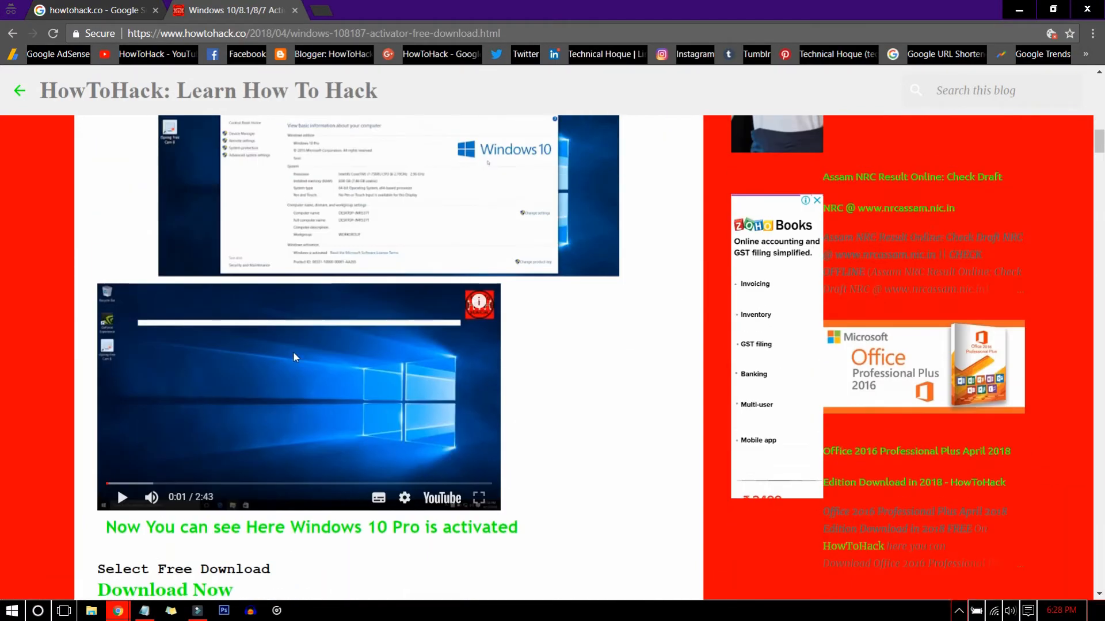
pyautogui.scroll(-5, 293, 356)
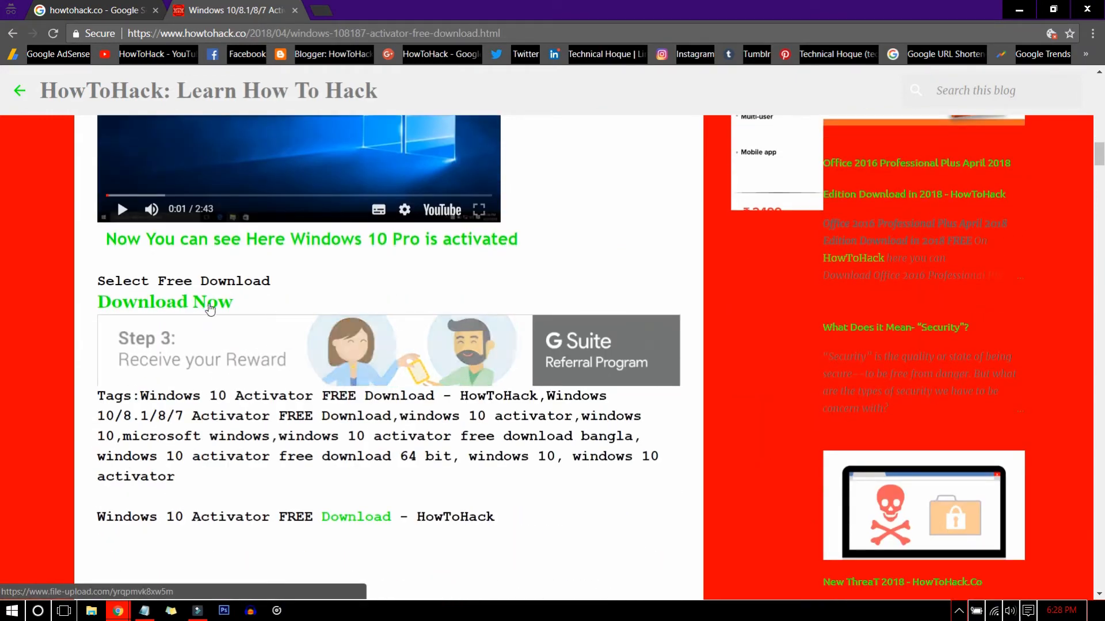
# - Open the post's "Download Now" link and choose the free download type for win 10 activation.rar
pyautogui.click(200, 305)
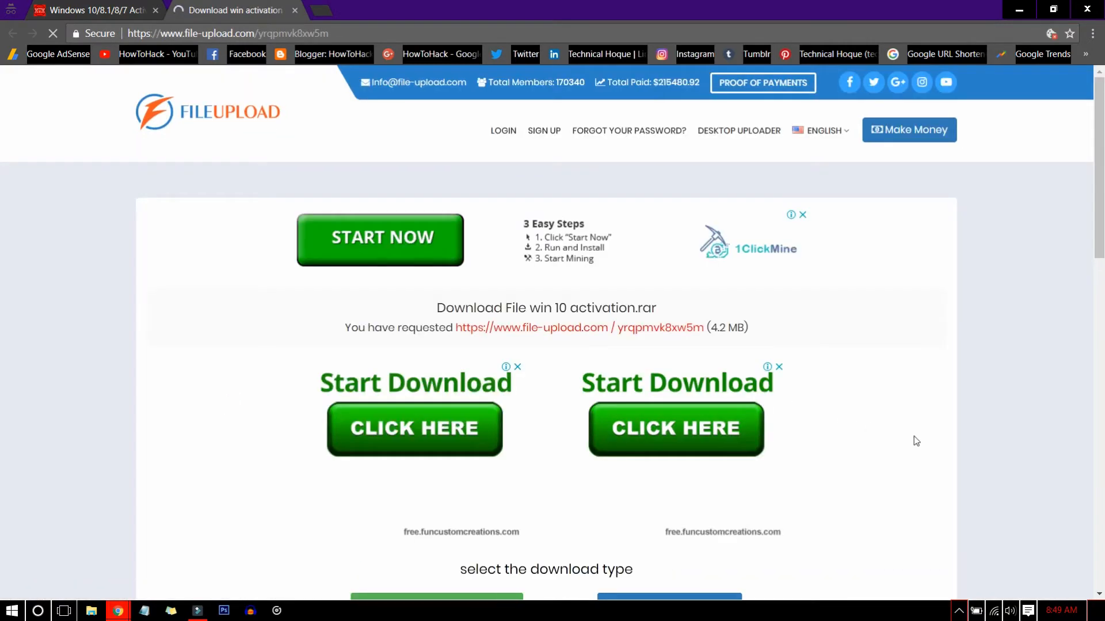
pyautogui.scroll(-2, 900, 427)
pyautogui.scroll(-2, 900, 427)
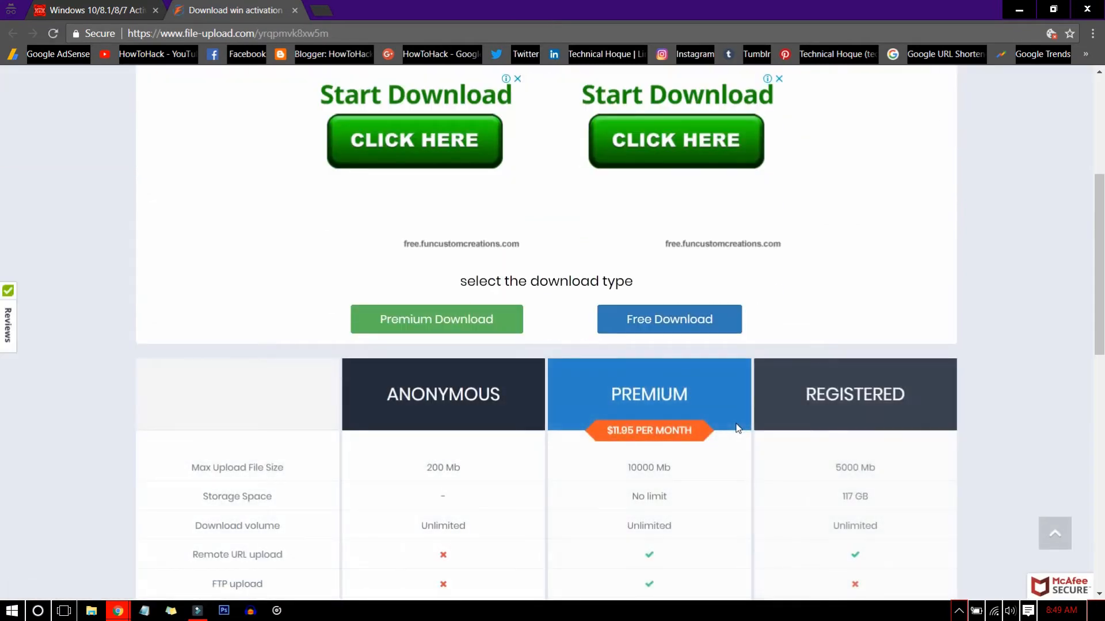
pyautogui.click(667, 320)
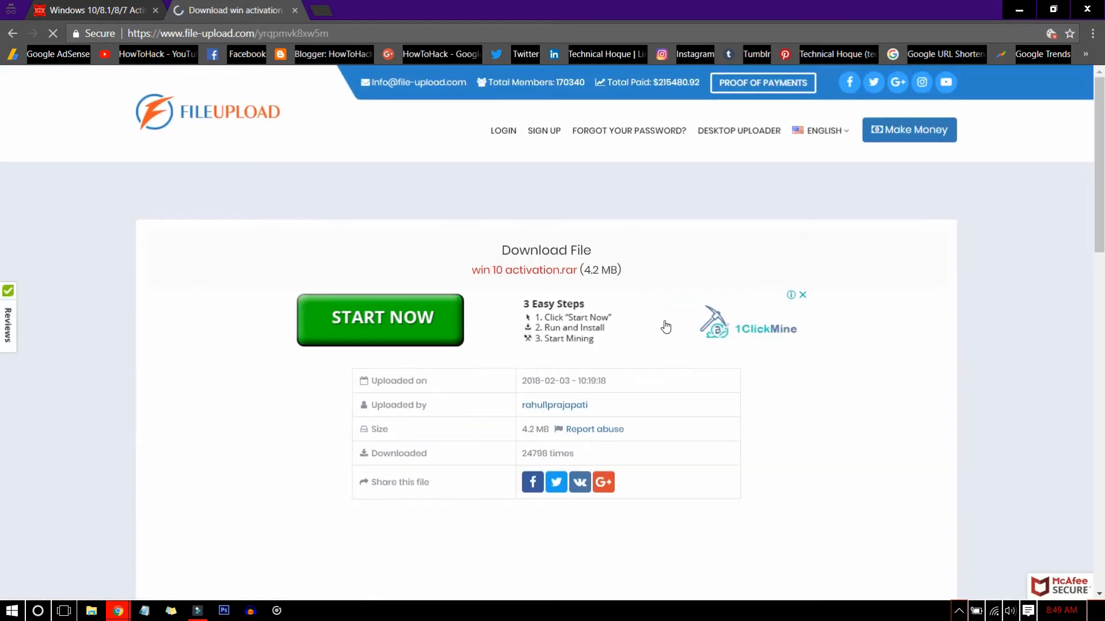
# - Complete the "I'm not a robot" check and create the download link once the wait time ends
pyautogui.scroll(-4, 671, 408)
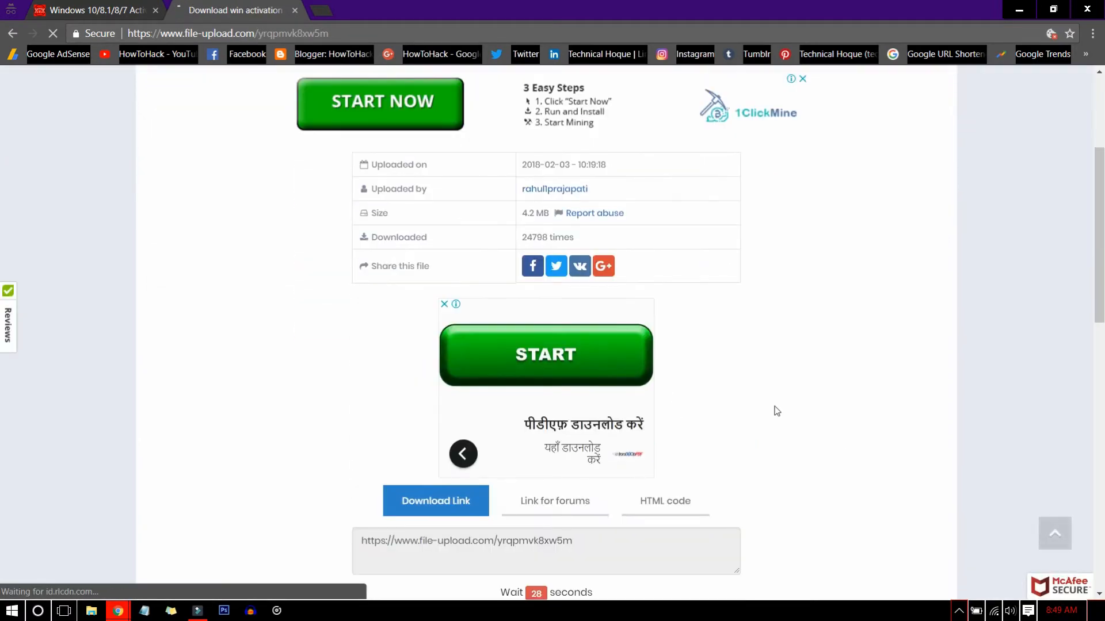
pyautogui.scroll(-3, 794, 415)
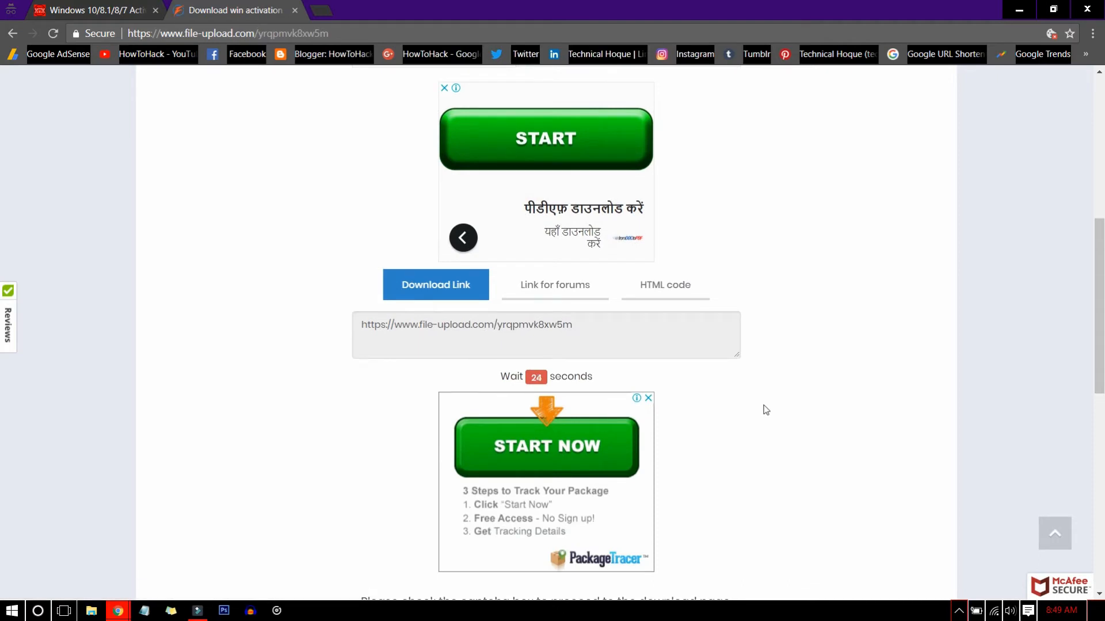
pyautogui.scroll(-4, 766, 410)
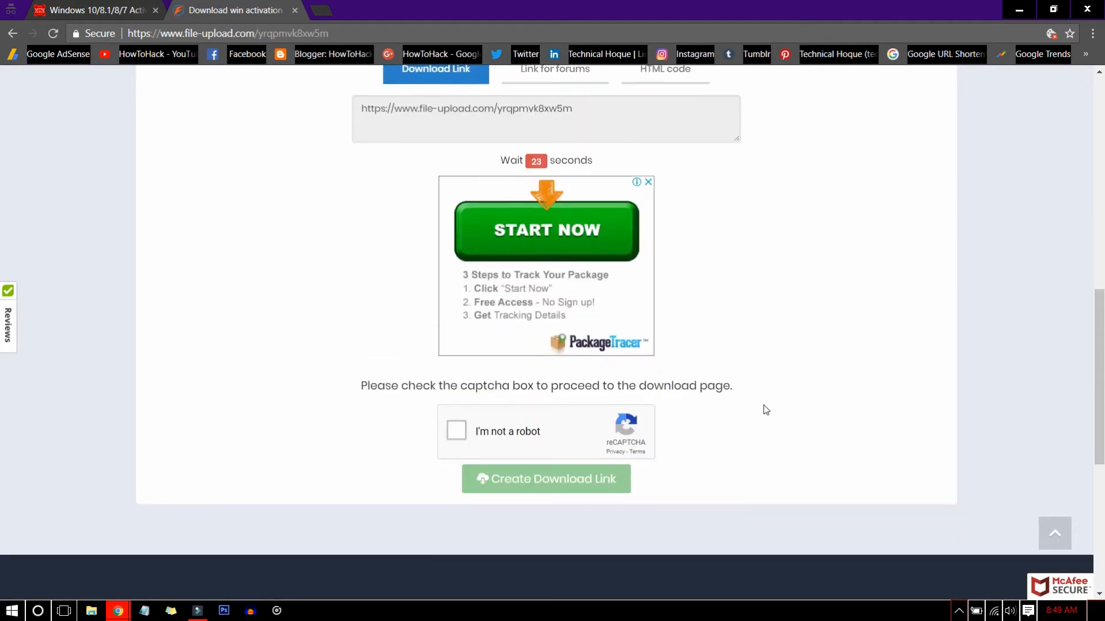
pyautogui.click(456, 432)
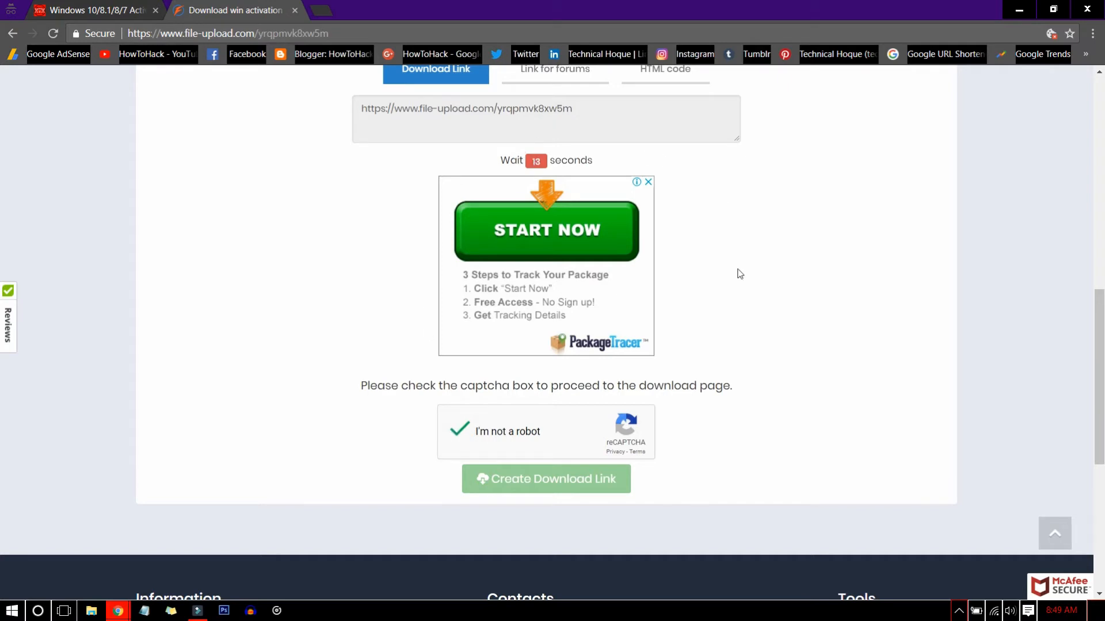
pyautogui.scroll(1, 739, 274)
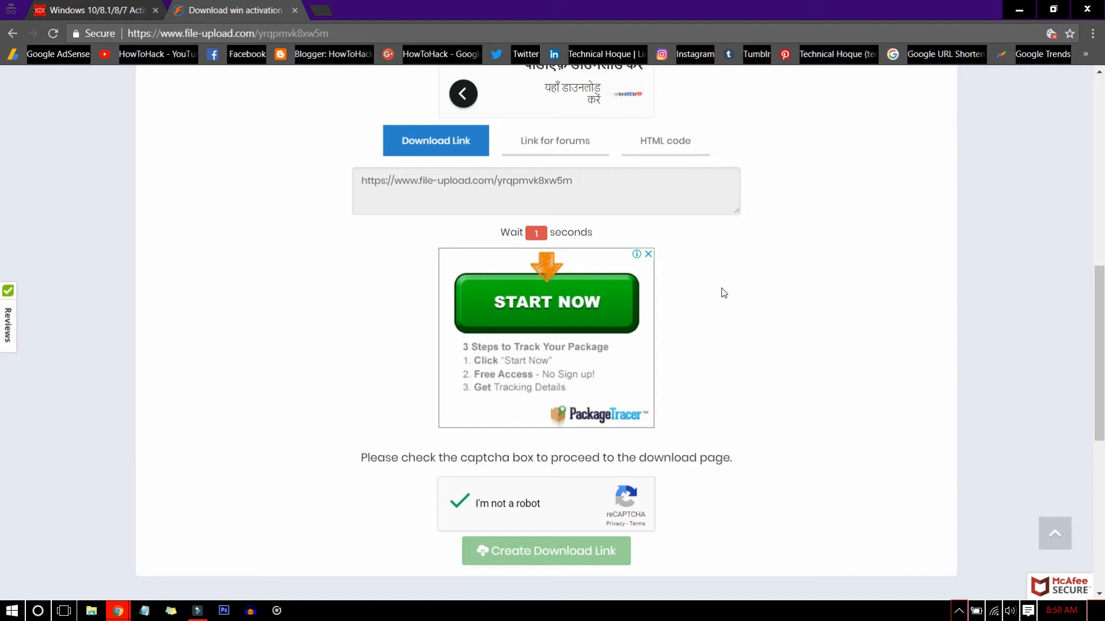
pyautogui.scroll(-3, 727, 307)
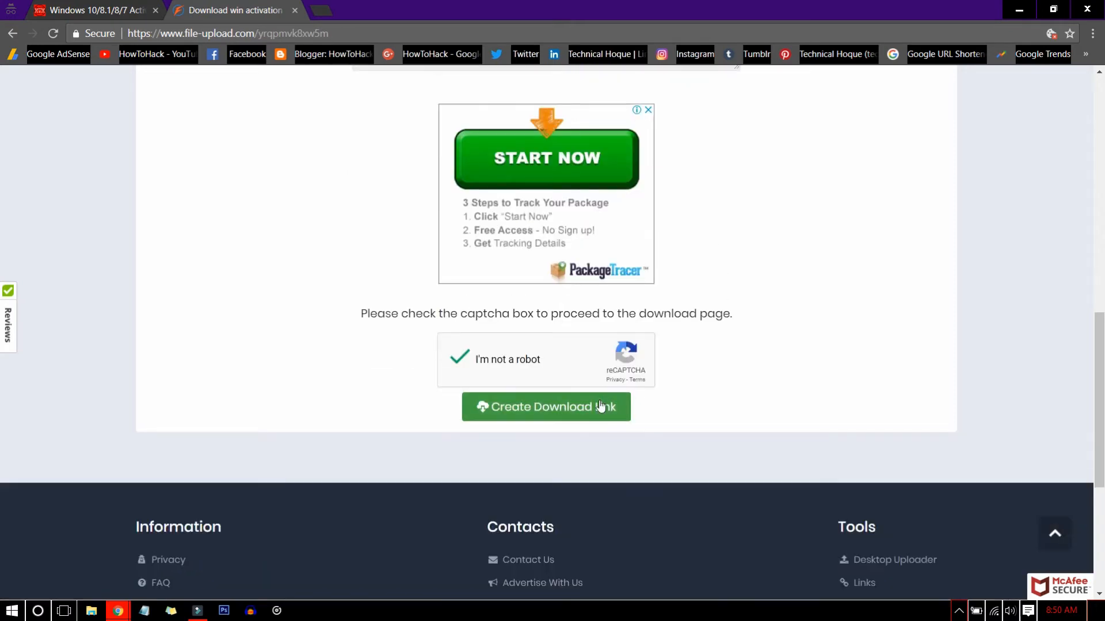
pyautogui.click(581, 409)
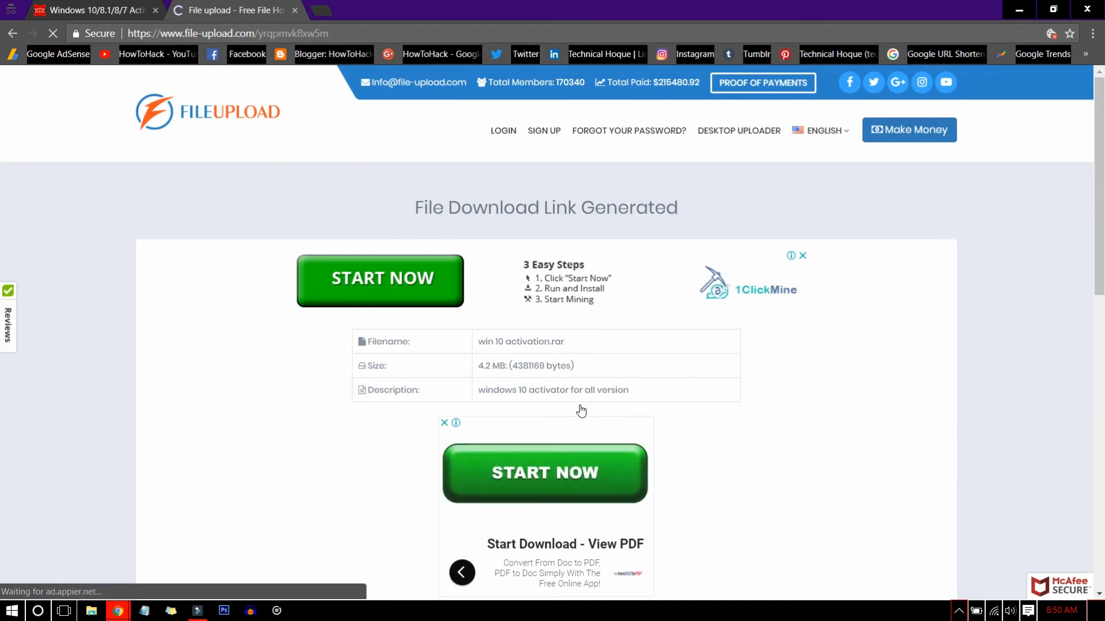
# - Download win 10 activation.rar with Internet Download Manager, agreeing to create the missing Downloads\Compressed folder
pyautogui.scroll(-2, 581, 410)
pyautogui.scroll(-3, 581, 409)
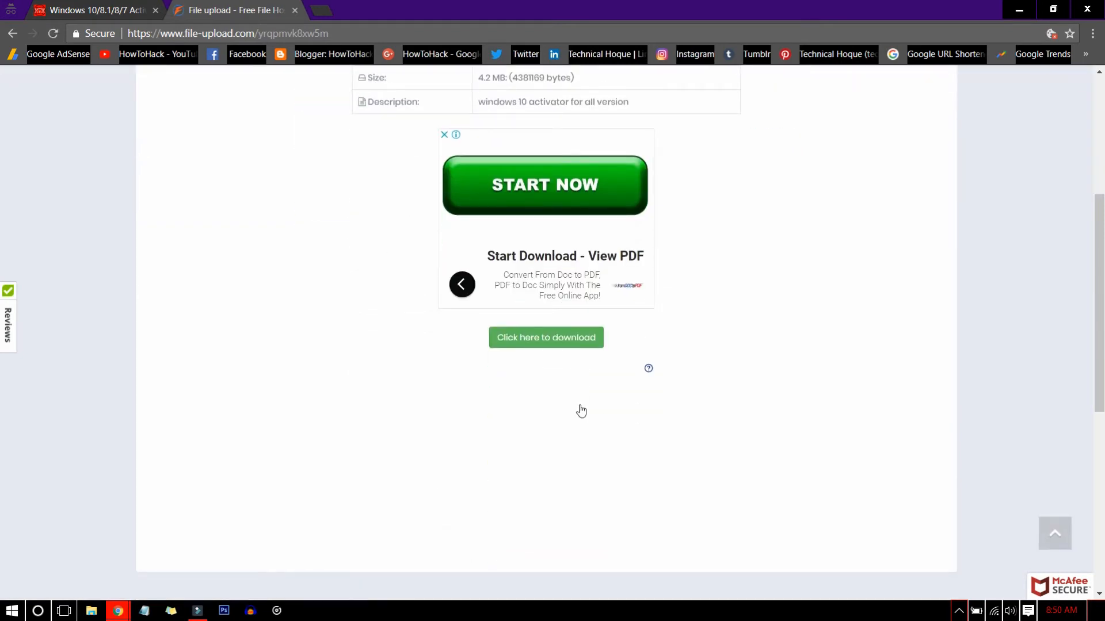
pyautogui.scroll(-3, 581, 409)
pyautogui.scroll(7, 581, 410)
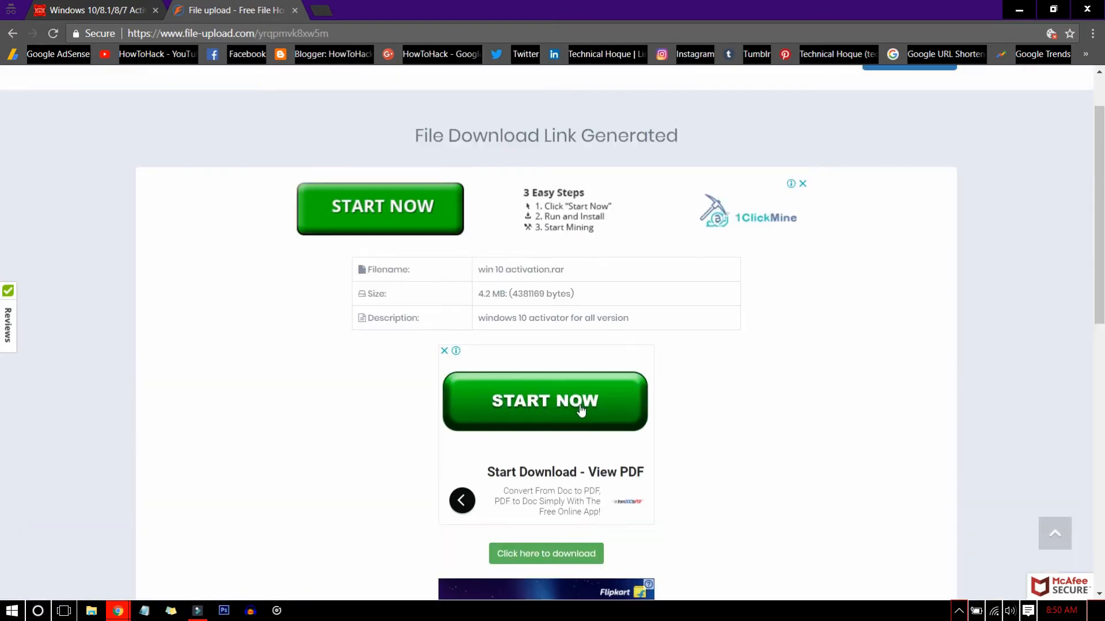
pyautogui.scroll(-3, 703, 408)
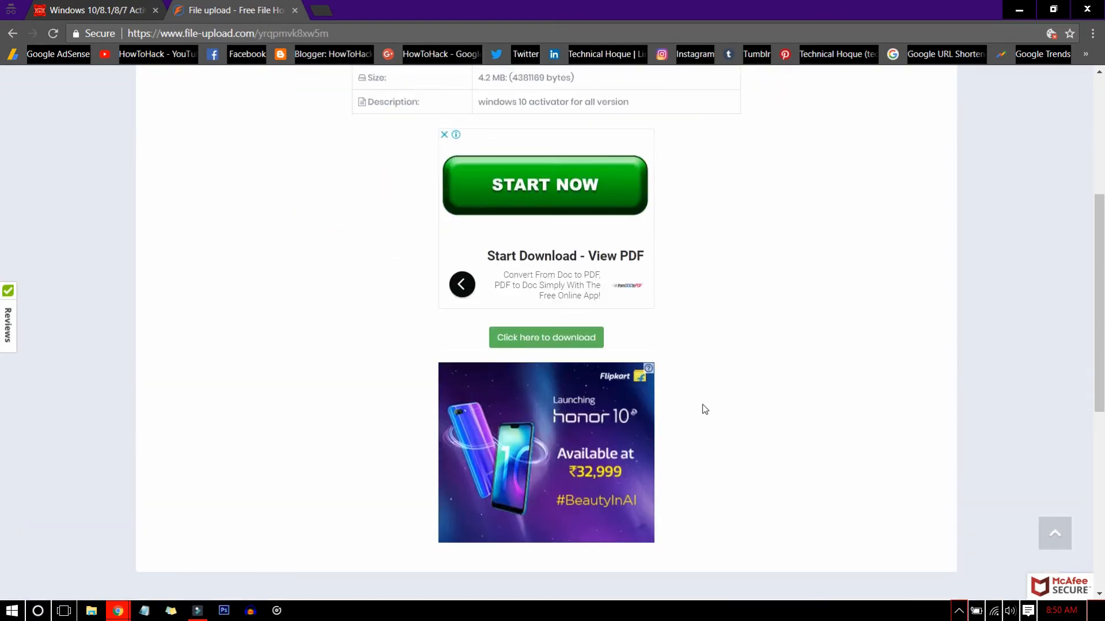
pyautogui.click(547, 339)
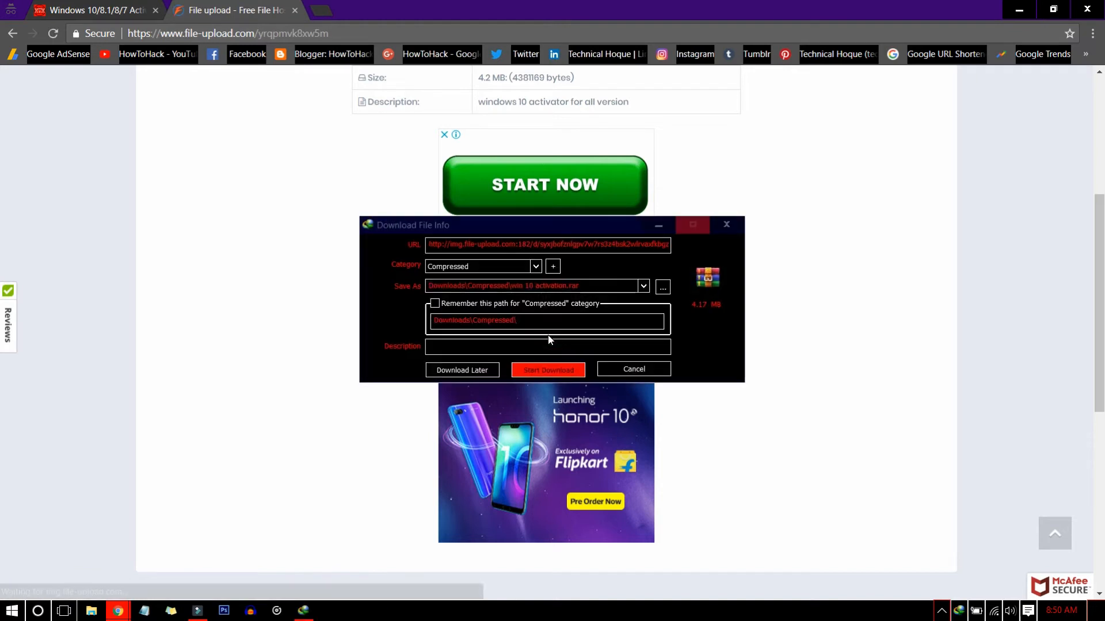
pyautogui.click(550, 369)
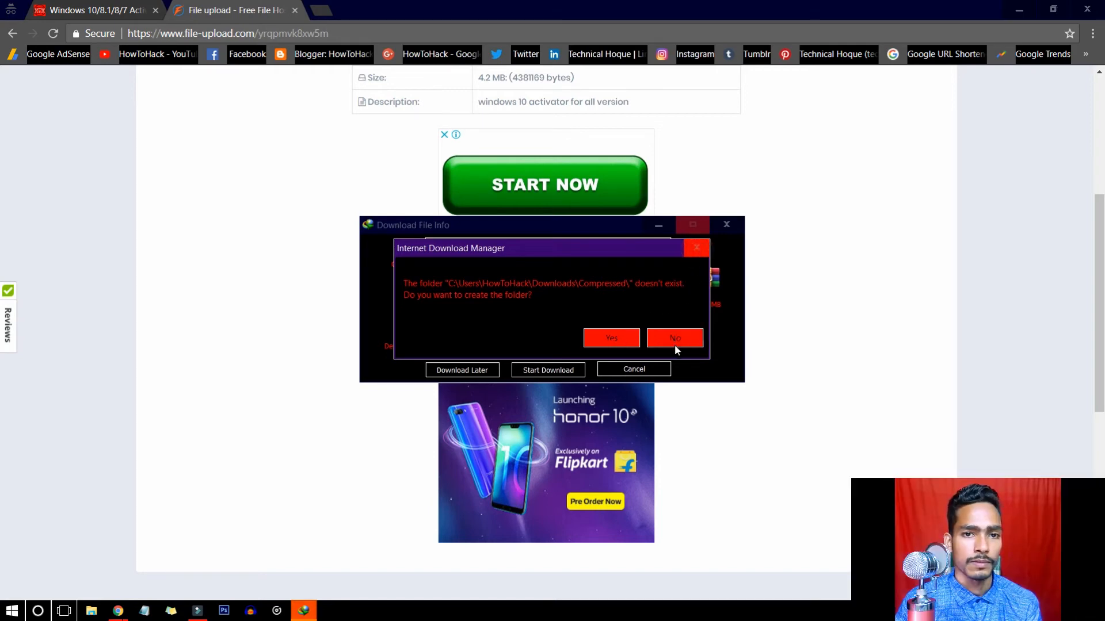
pyautogui.click(613, 338)
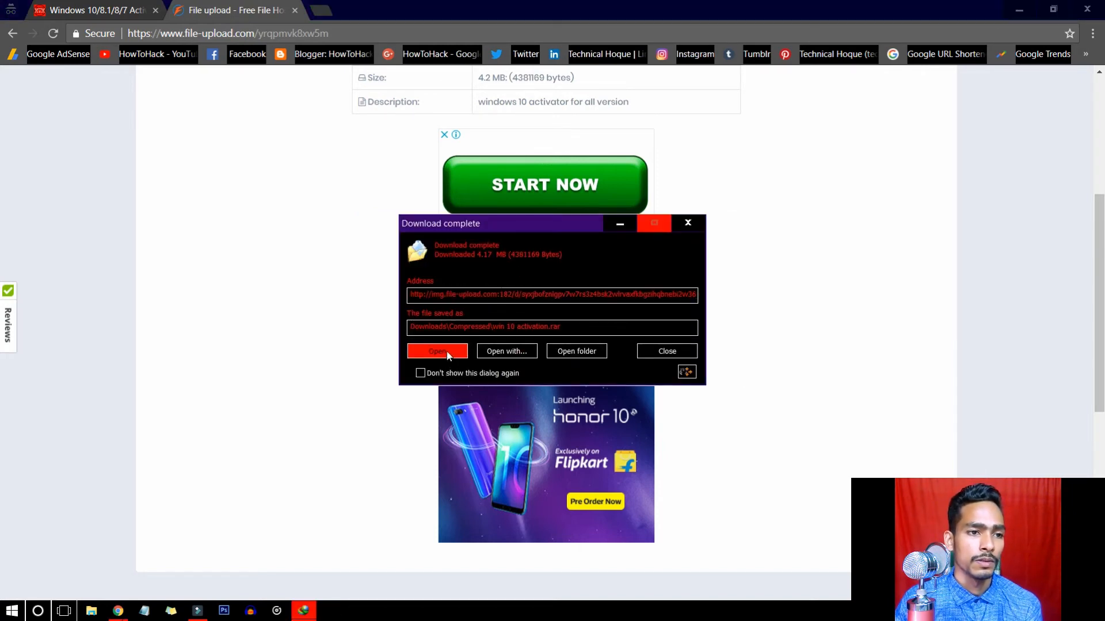
# - Show the downloaded win 10 activation archive in its folder, extract it there, and open the extracted folder
pyautogui.click(575, 352)
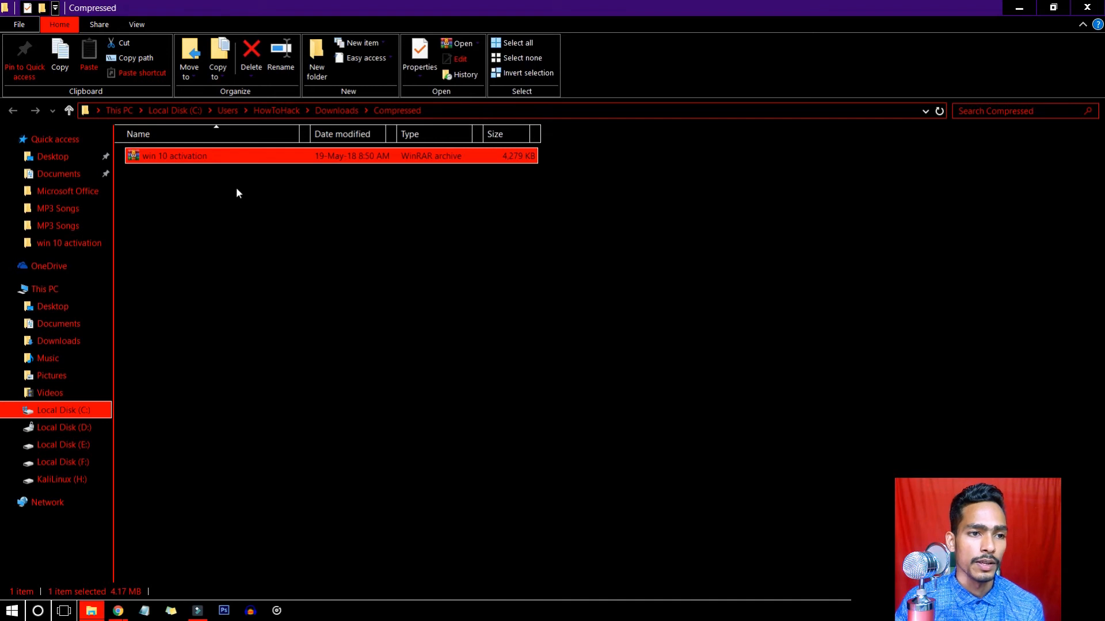
pyautogui.rightClick(262, 157)
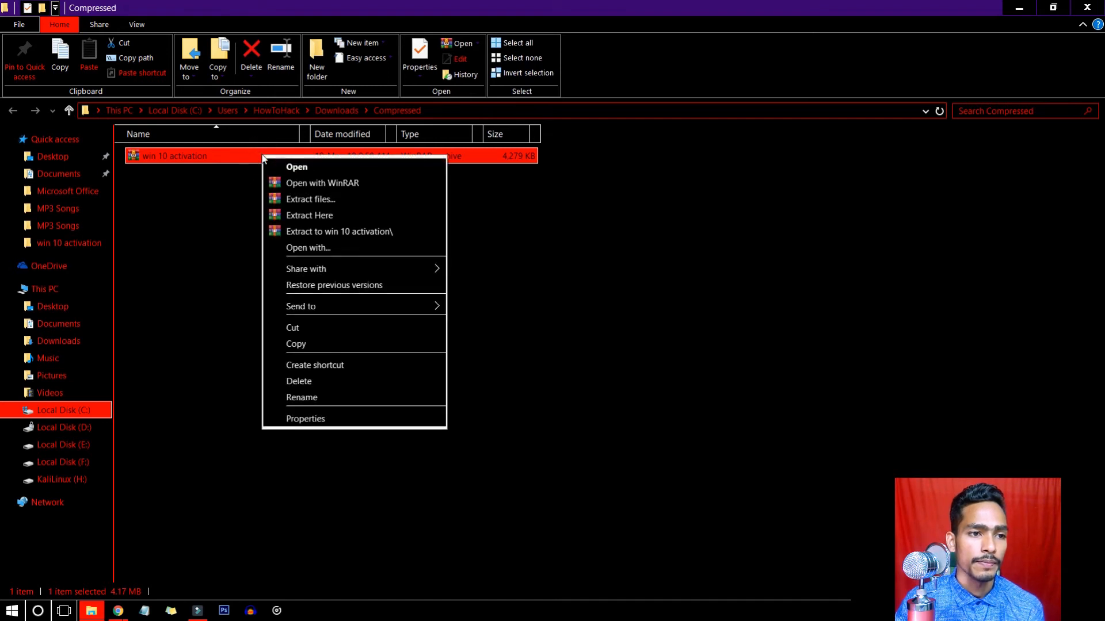
pyautogui.click(290, 215)
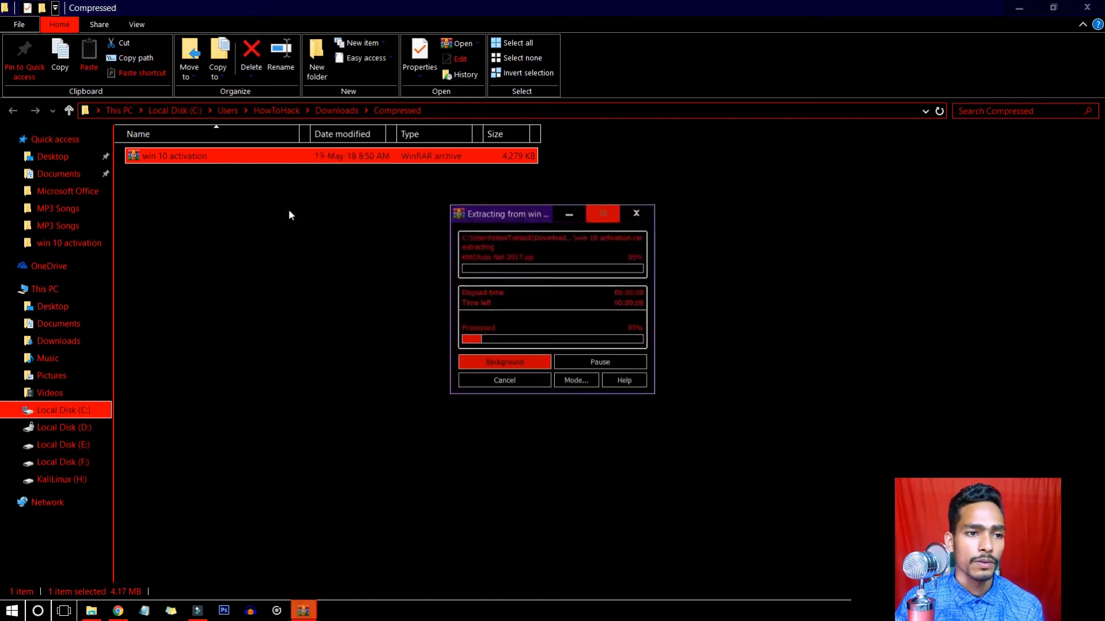
pyautogui.doubleClick(230, 154)
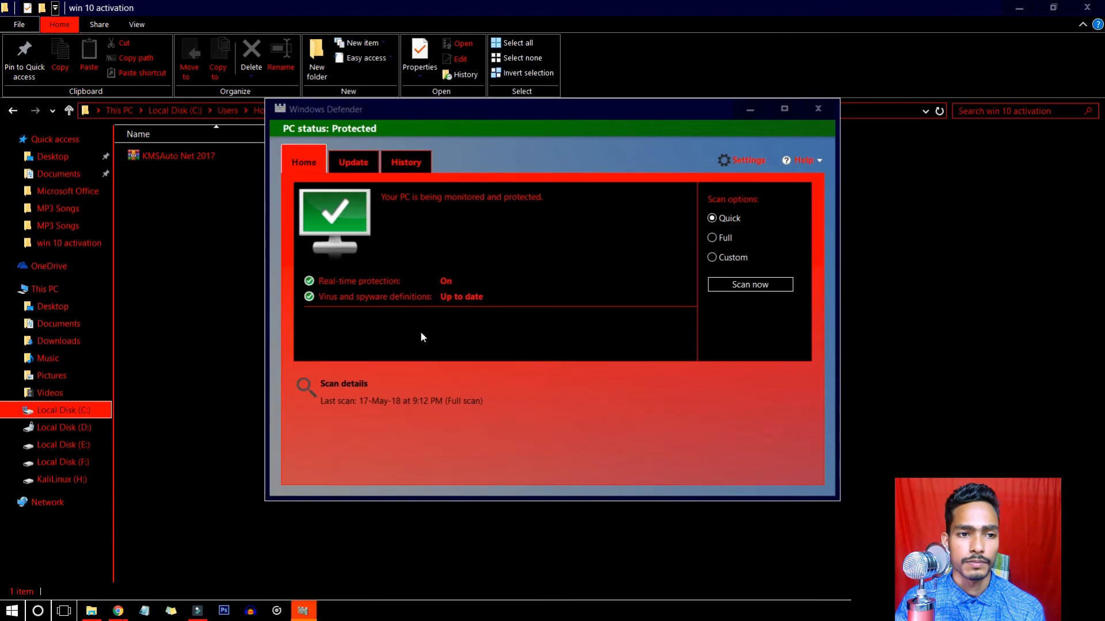
# - Turn off real-time protection, cloud-based protection and sample submission in the Windows Defender settings, and check the page
pyautogui.click(720, 164)
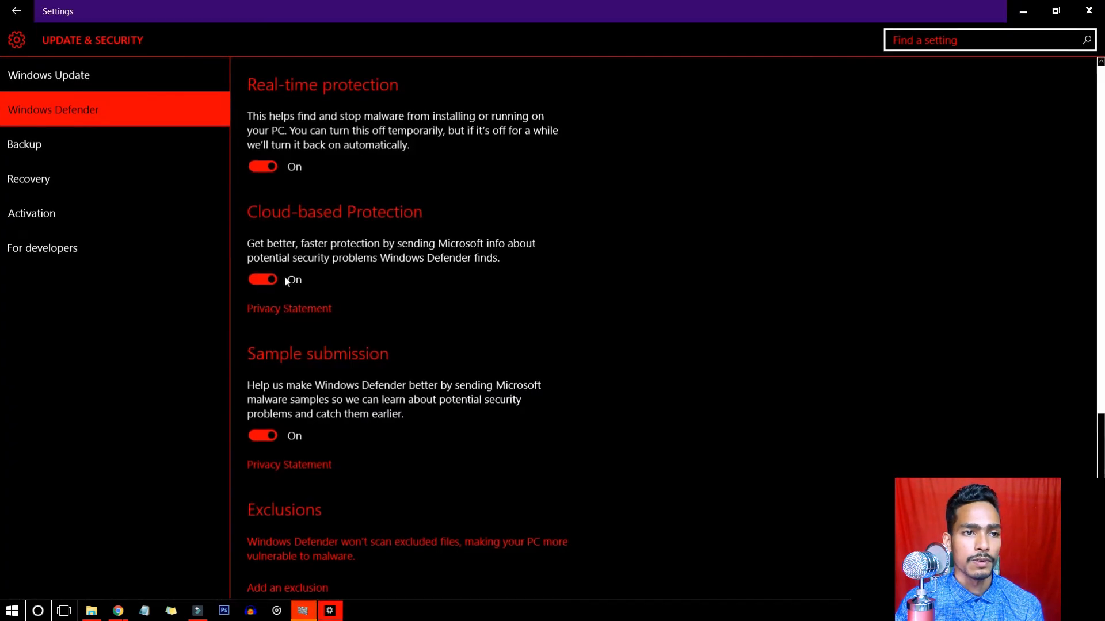
pyautogui.click(265, 167)
pyautogui.click(271, 282)
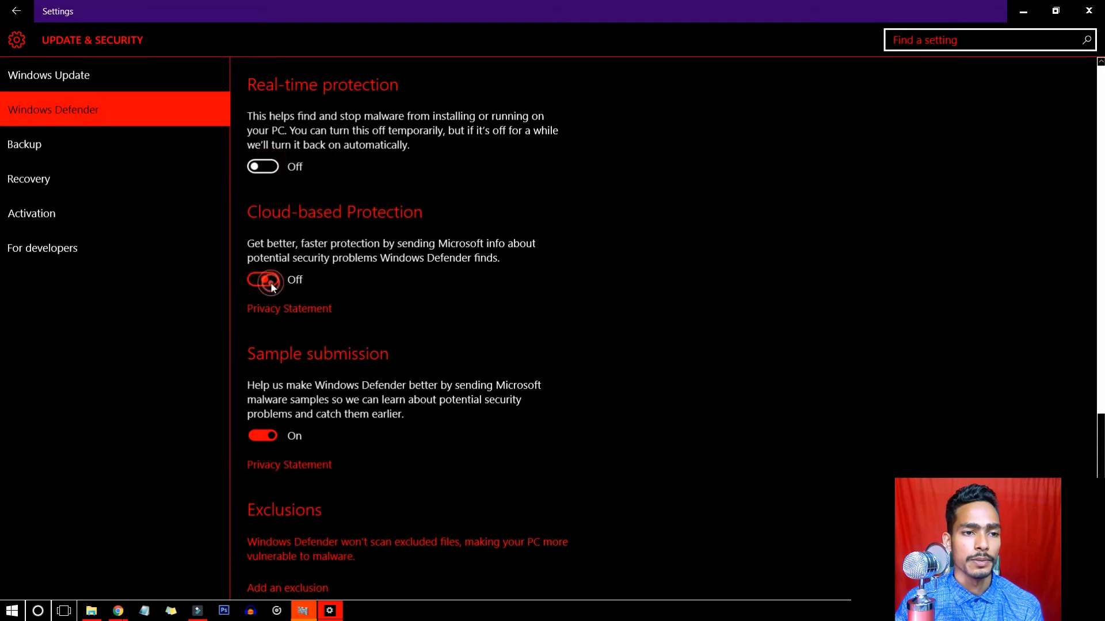
pyautogui.click(266, 436)
pyautogui.scroll(-5, 345, 397)
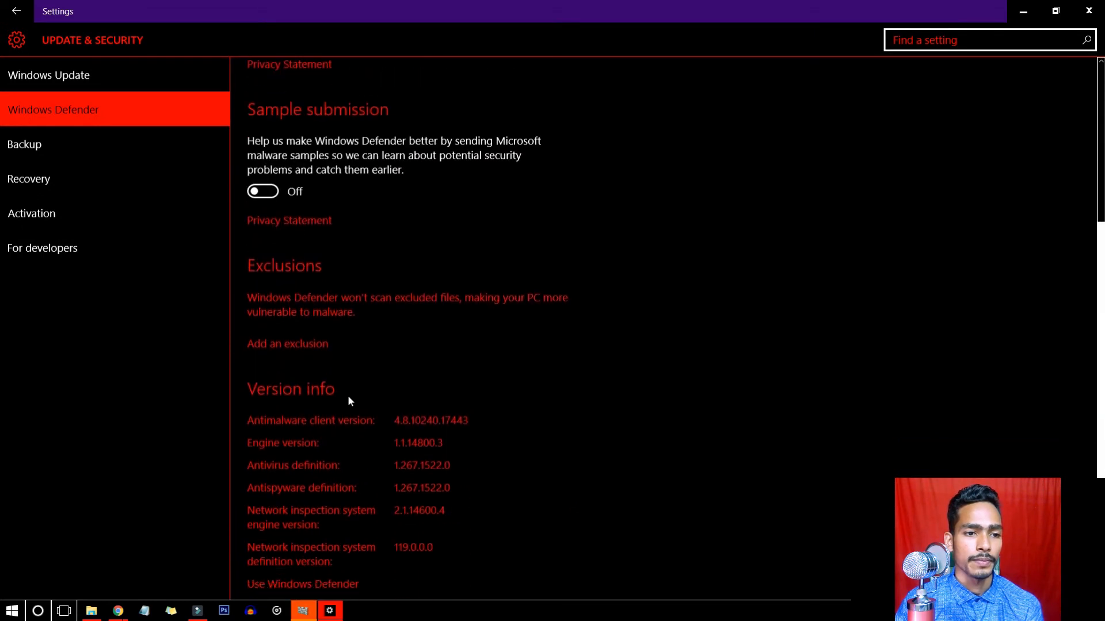
pyautogui.scroll(5, 347, 395)
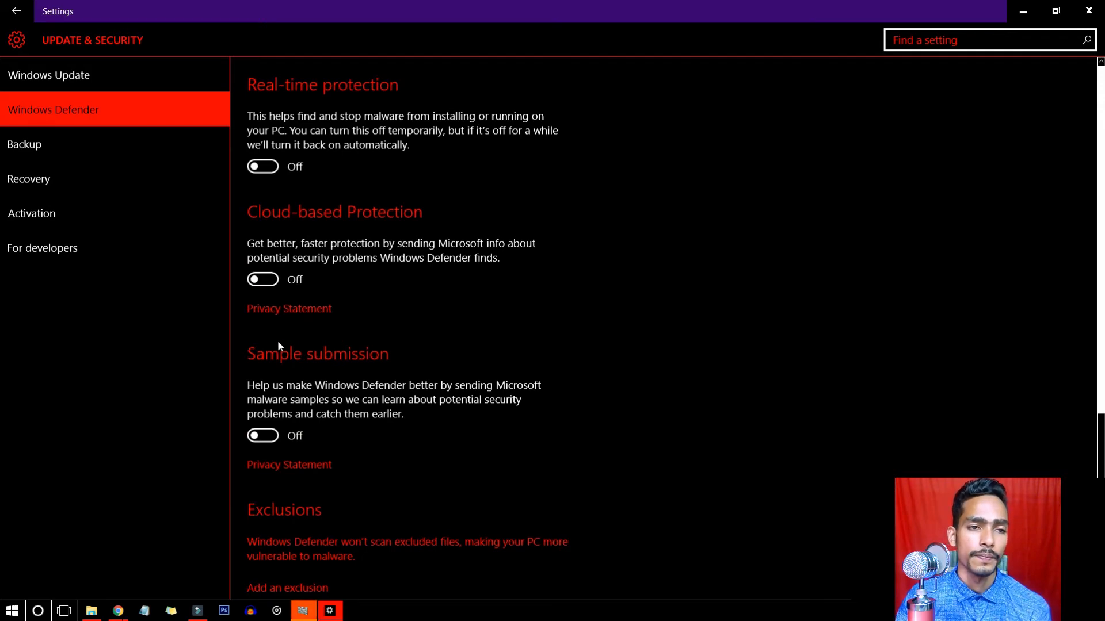
pyautogui.click(122, 114)
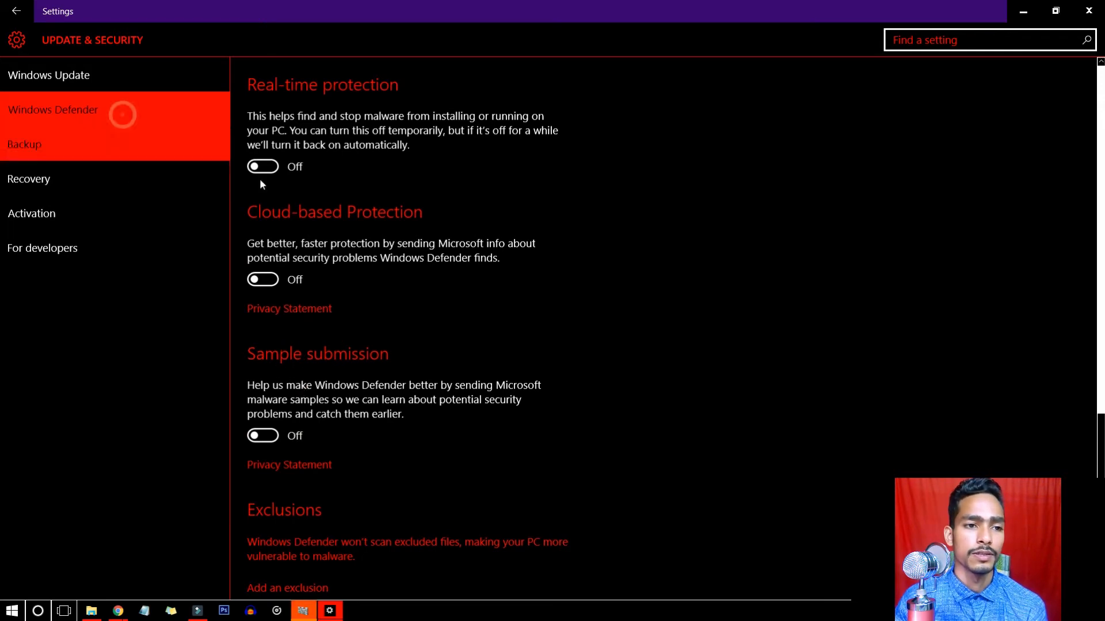
pyautogui.scroll(-5, 372, 350)
pyautogui.scroll(5, 372, 351)
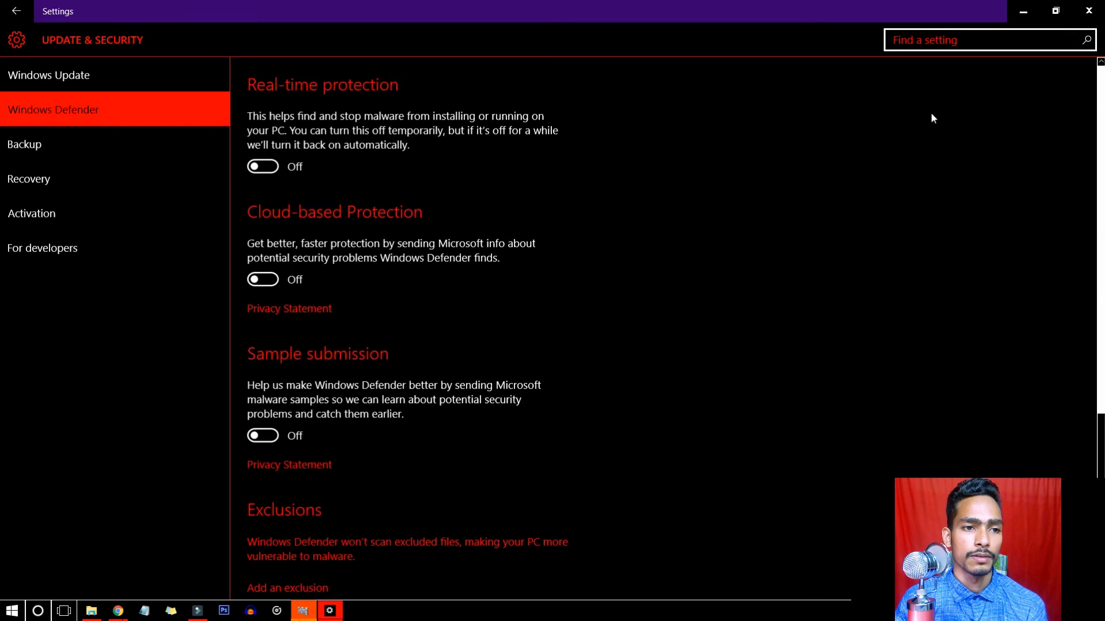
# - Minimize the settings, close the Windows Defender window, and go back to the Compressed folder
pyautogui.click(1023, 10)
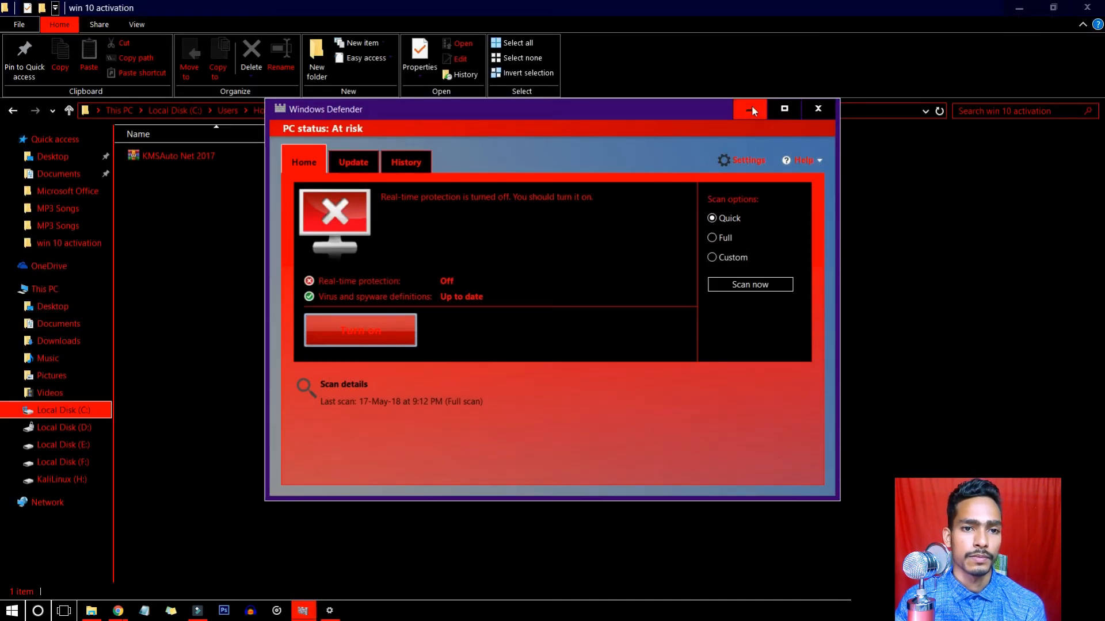
pyautogui.click(804, 109)
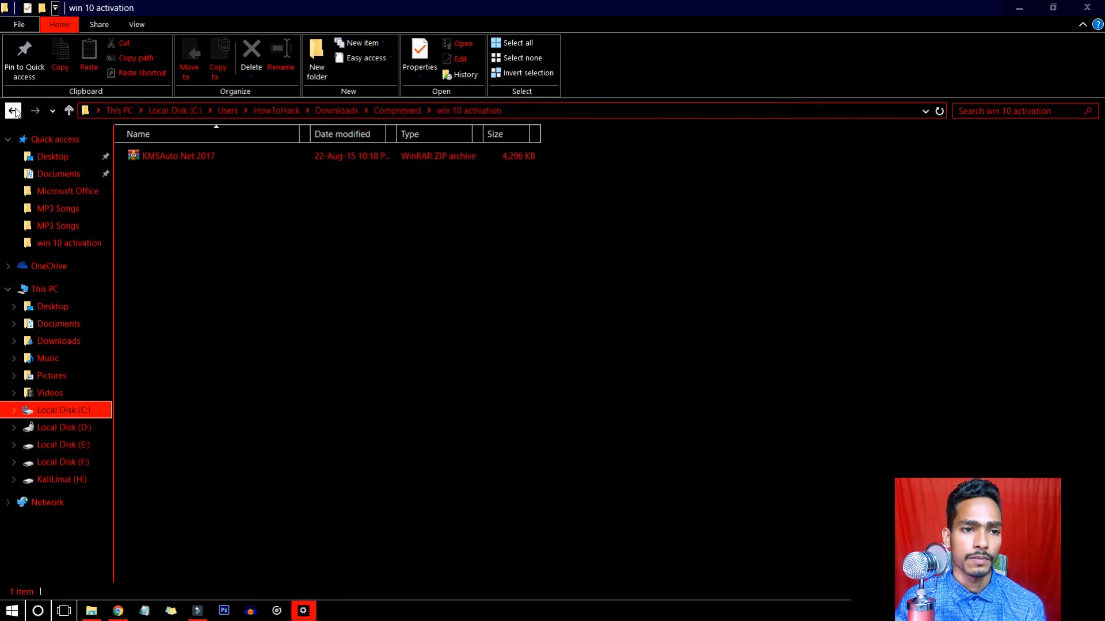
pyautogui.hotkey('alt', 'Left')
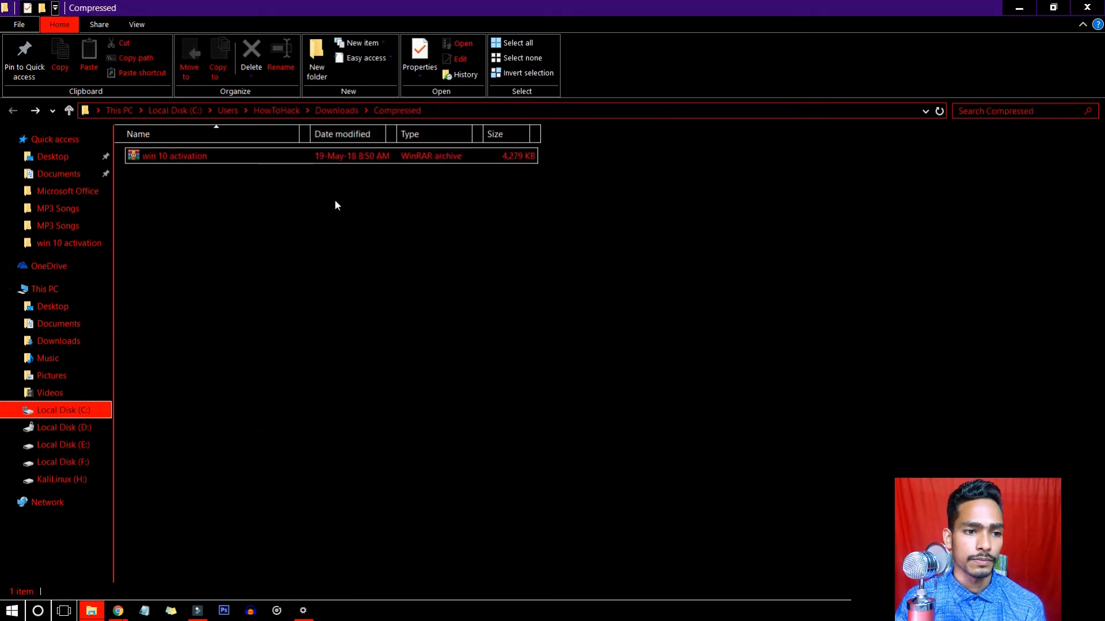
# - Extract the win 10 activation archive into the Compressed folder and open the extracted win 10 activation folder
pyautogui.click(298, 155)
pyautogui.rightClick(298, 155)
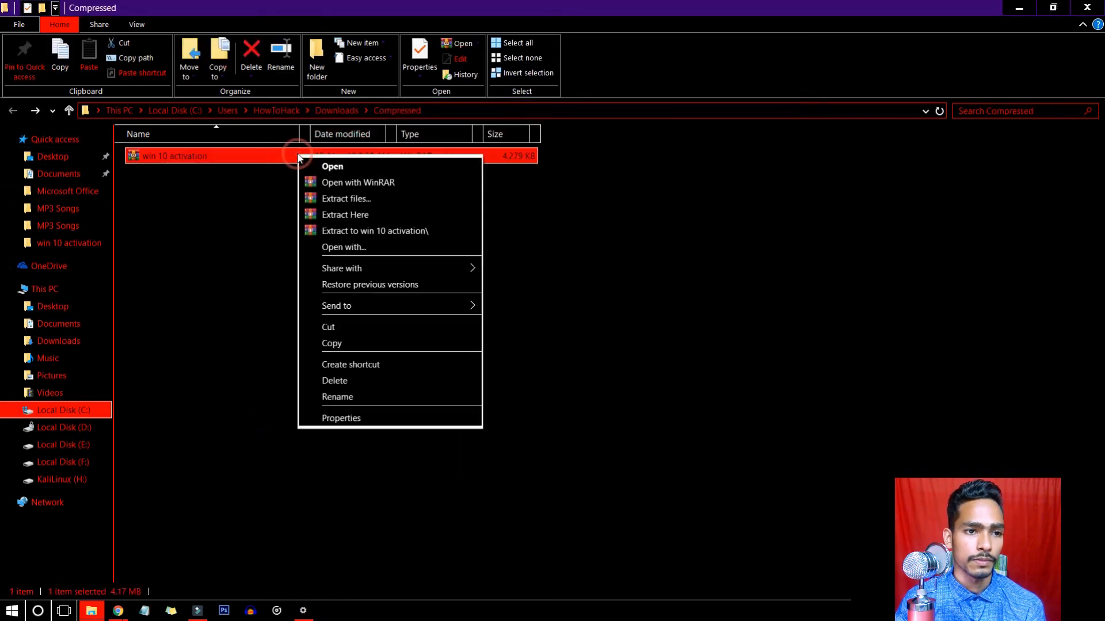
pyautogui.click(342, 219)
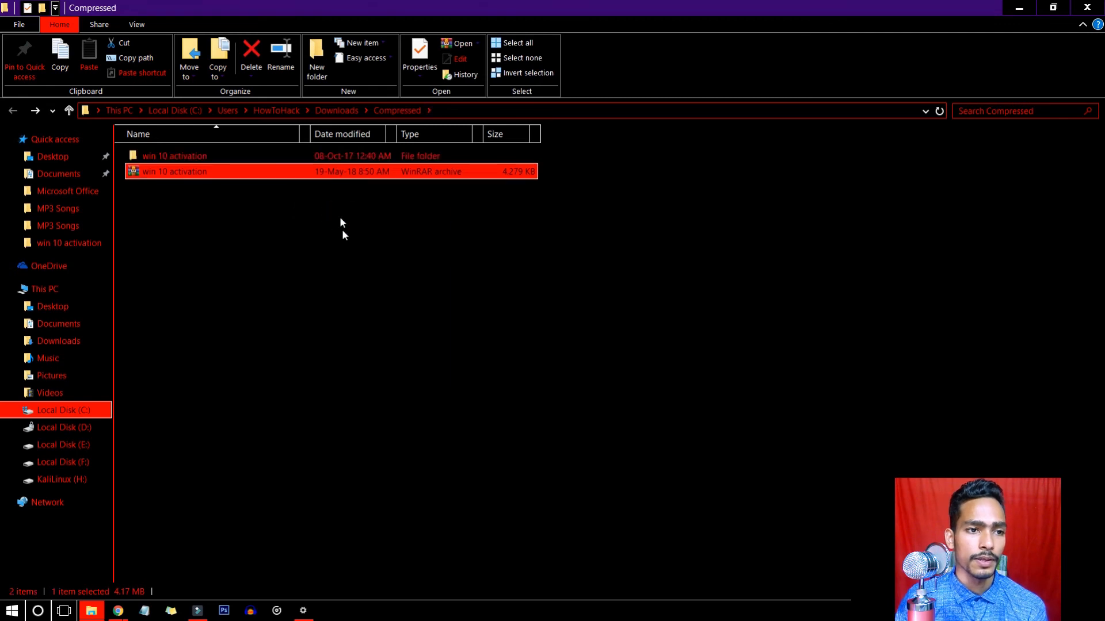
pyautogui.click(340, 155)
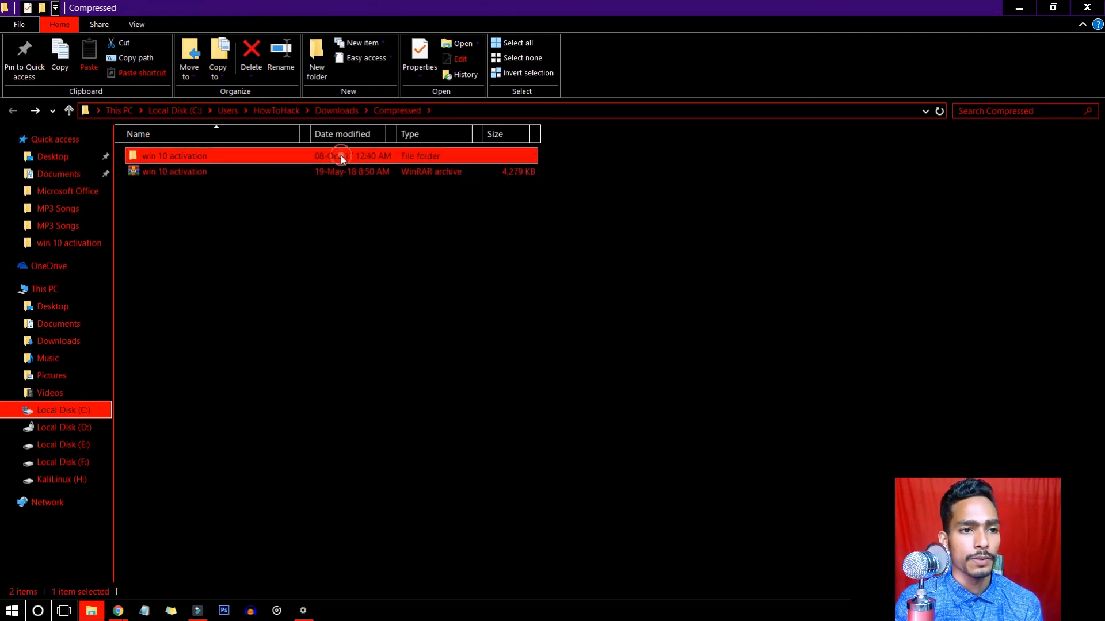
pyautogui.doubleClick(340, 156)
# - View the contents of the KMSAuto Net 2017 archive, close it, and extract it into the current folder
pyautogui.doubleClick(340, 154)
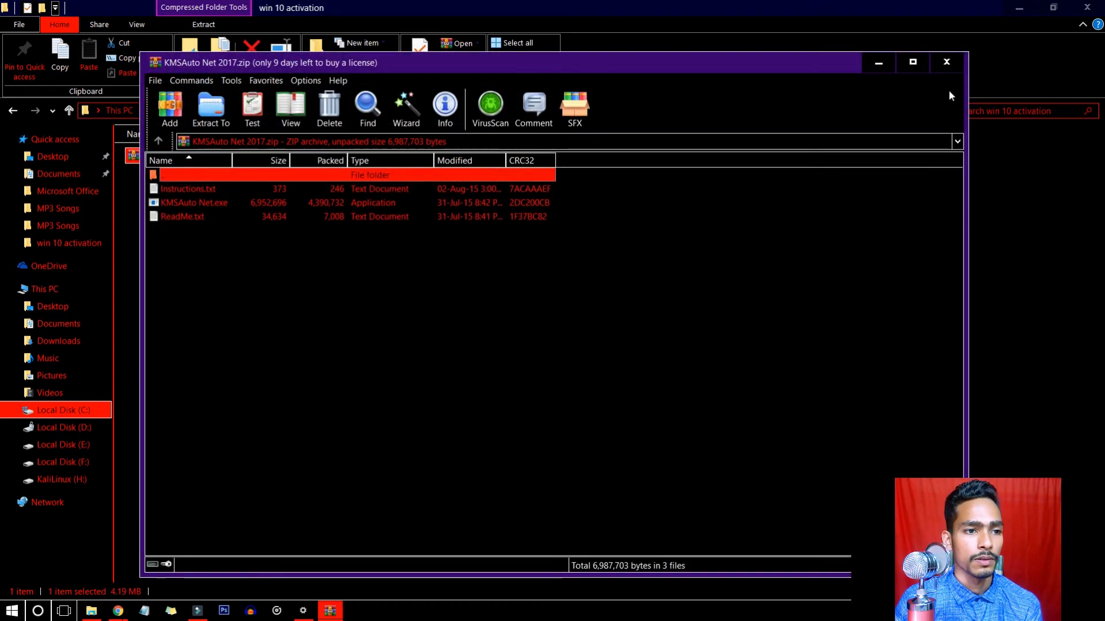
pyautogui.click(947, 62)
pyautogui.rightClick(353, 160)
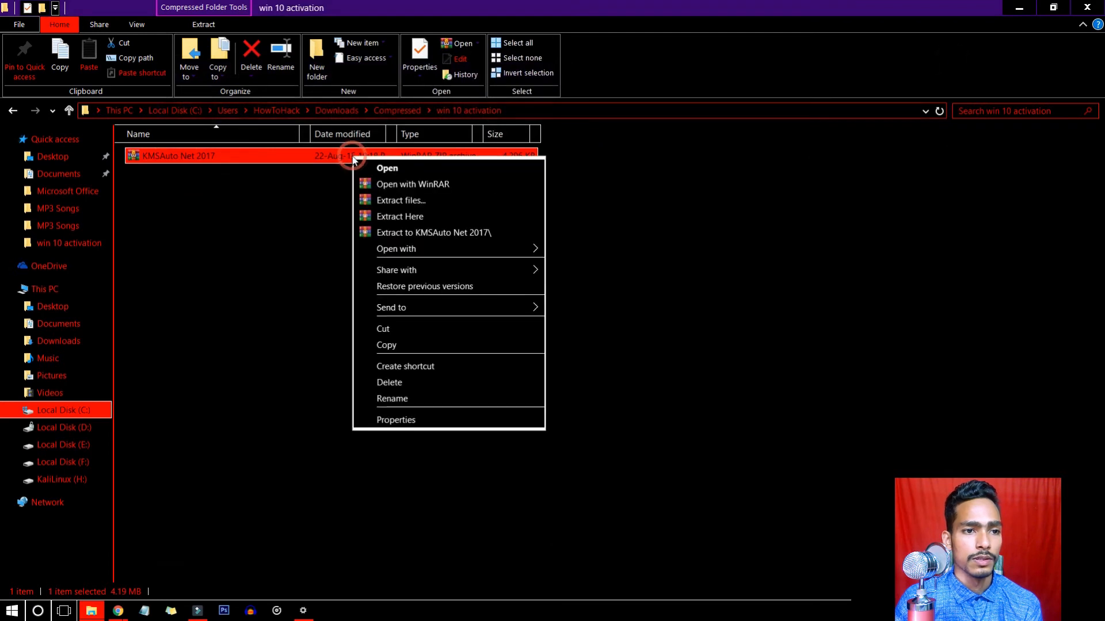
pyautogui.click(382, 215)
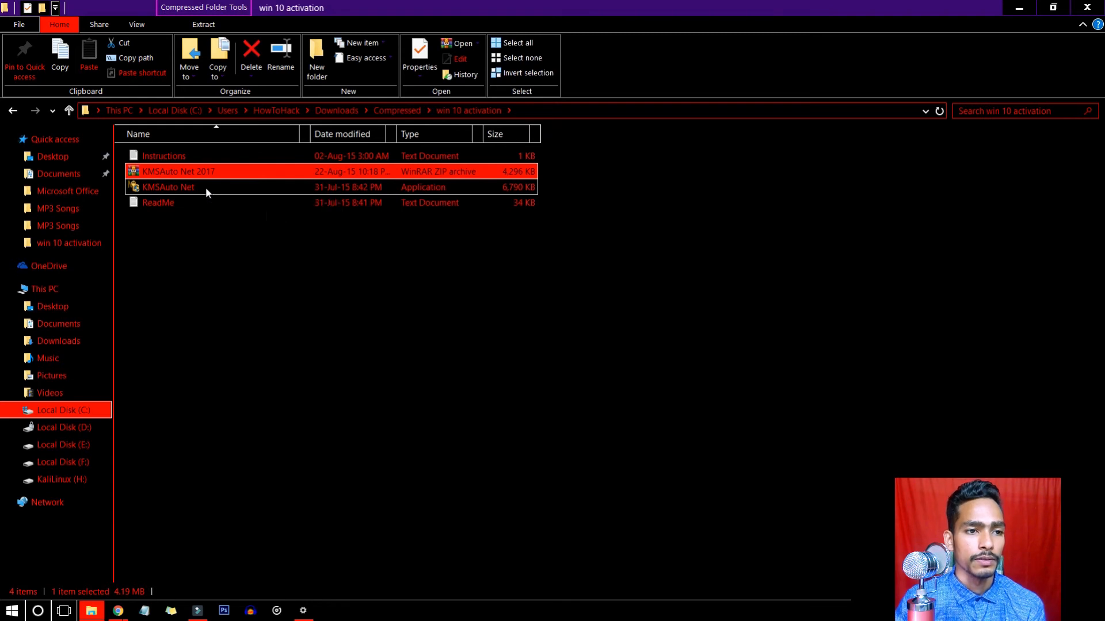
# - Run KMSAuto Net, perform its Office activation, check the end of the operation log, and close the program
pyautogui.doubleClick(205, 188)
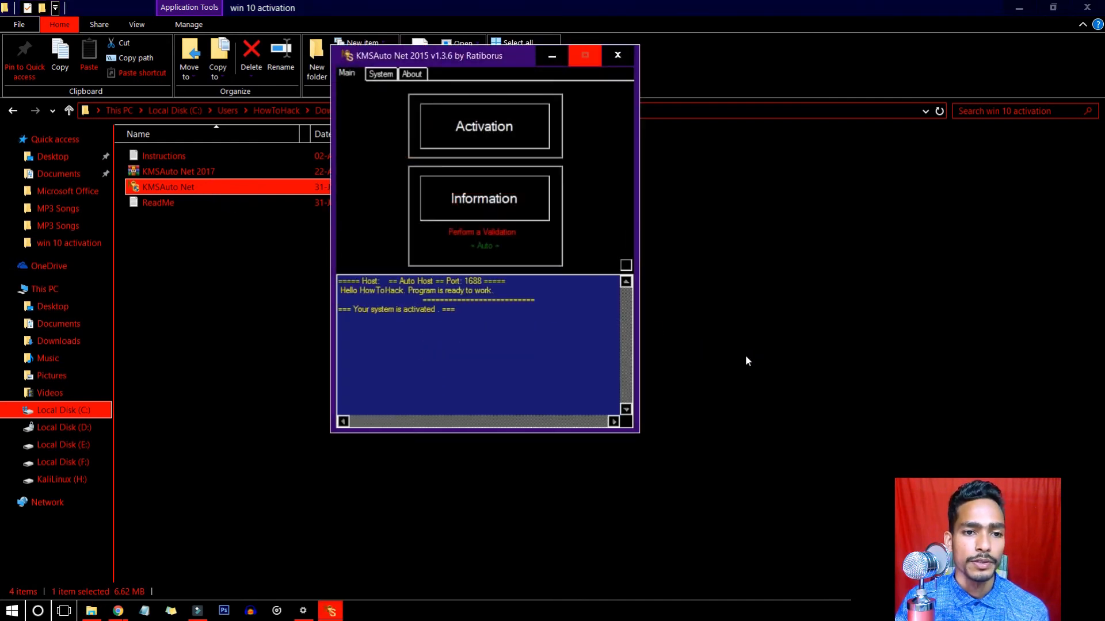
pyautogui.click(973, 611)
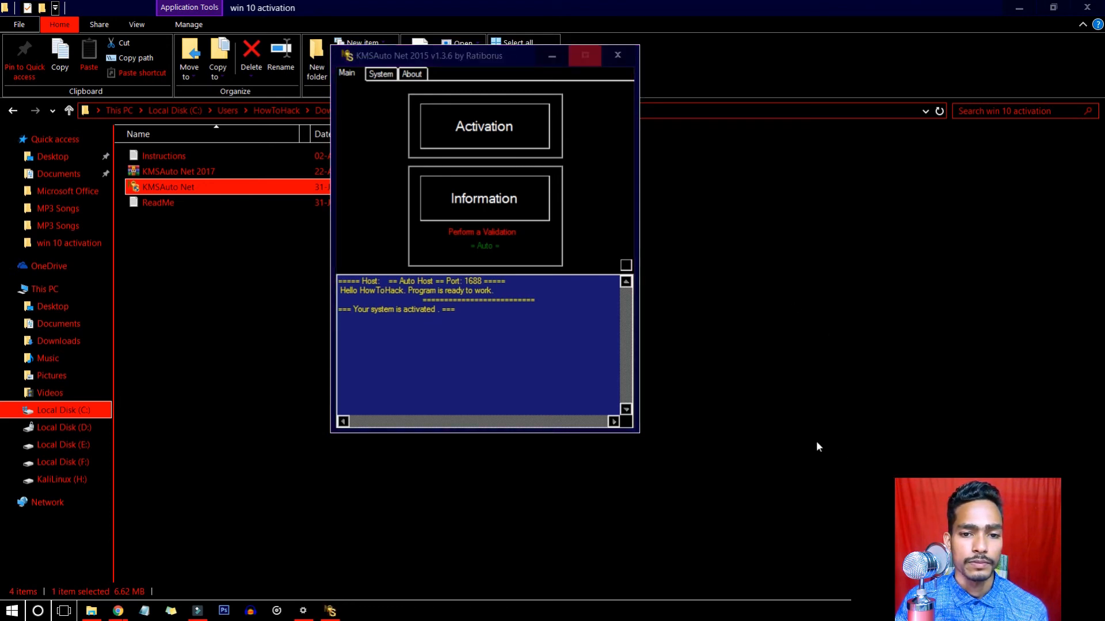
pyautogui.click(494, 128)
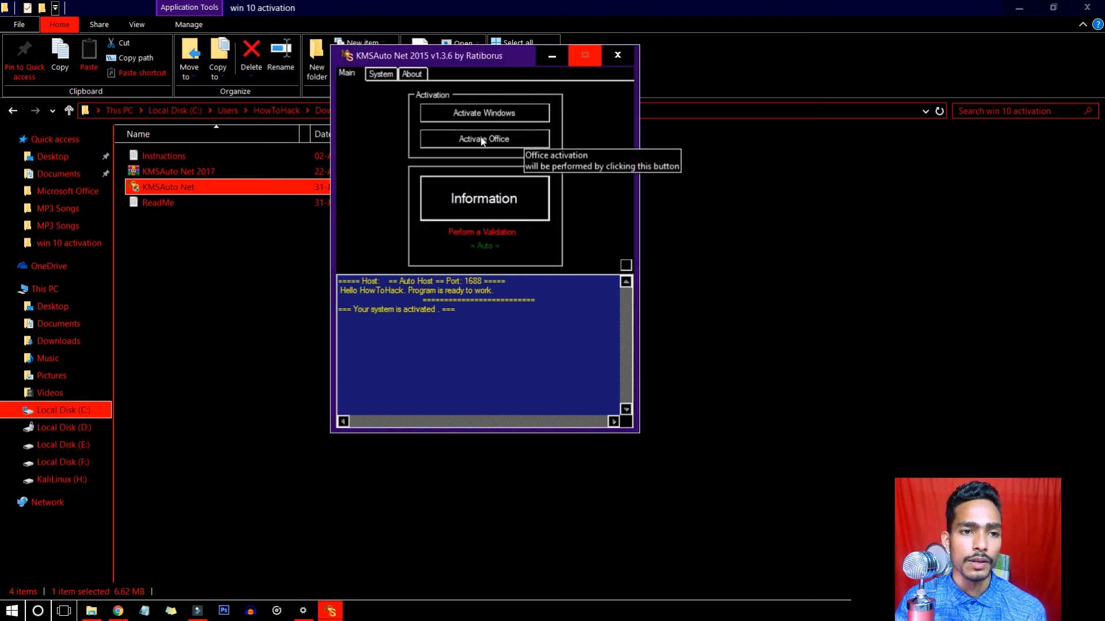
pyautogui.click(482, 140)
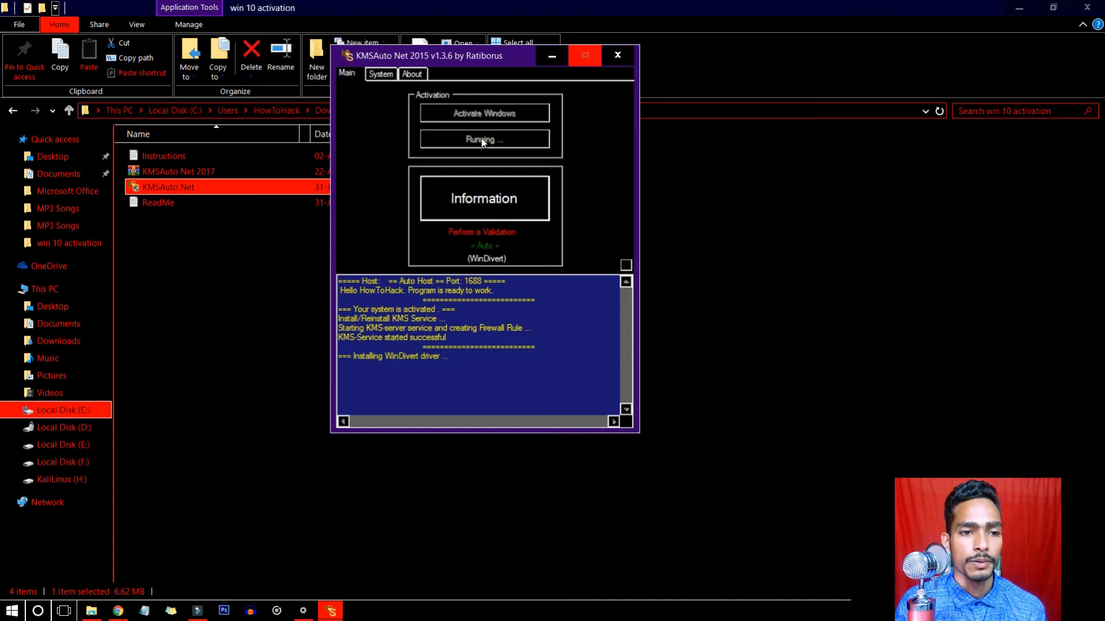
pyautogui.moveTo(510, 54); pyautogui.dragTo(692, 141)
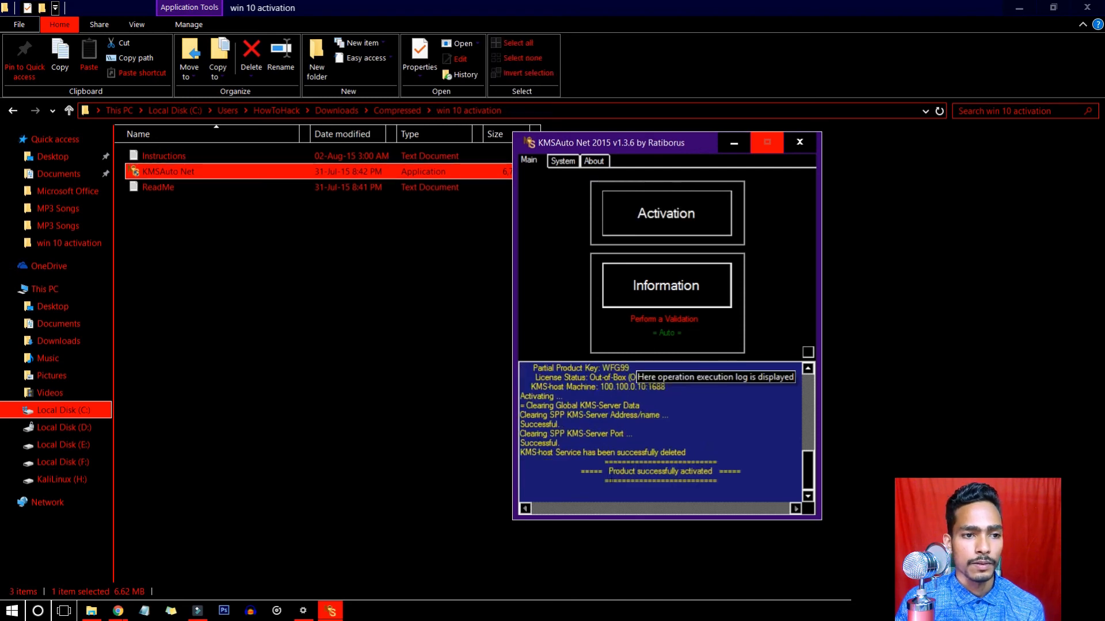
pyautogui.moveTo(608, 471); pyautogui.dragTo(713, 472)
pyautogui.click(799, 141)
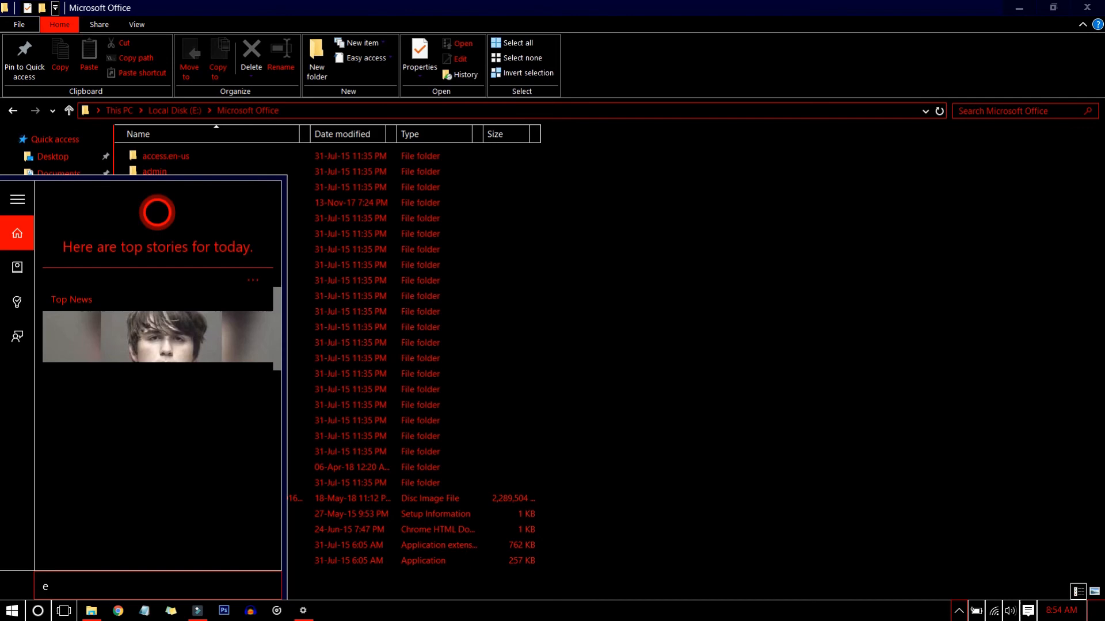
# - Search Windows for "exc" and launch Excel 2016
pyautogui.write('e')
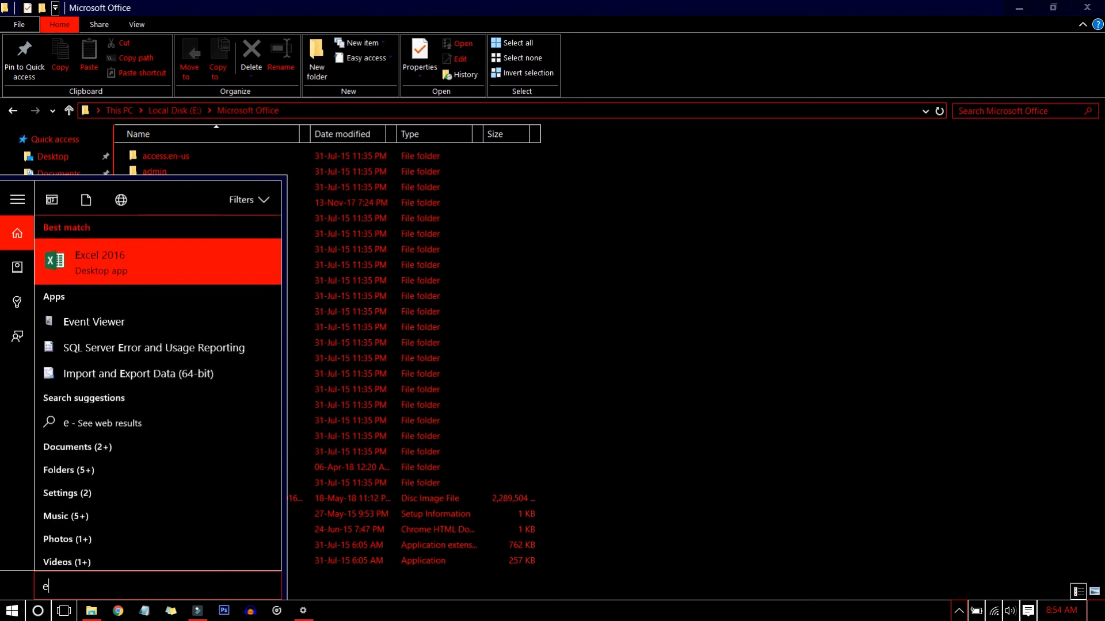
pyautogui.write('xc')
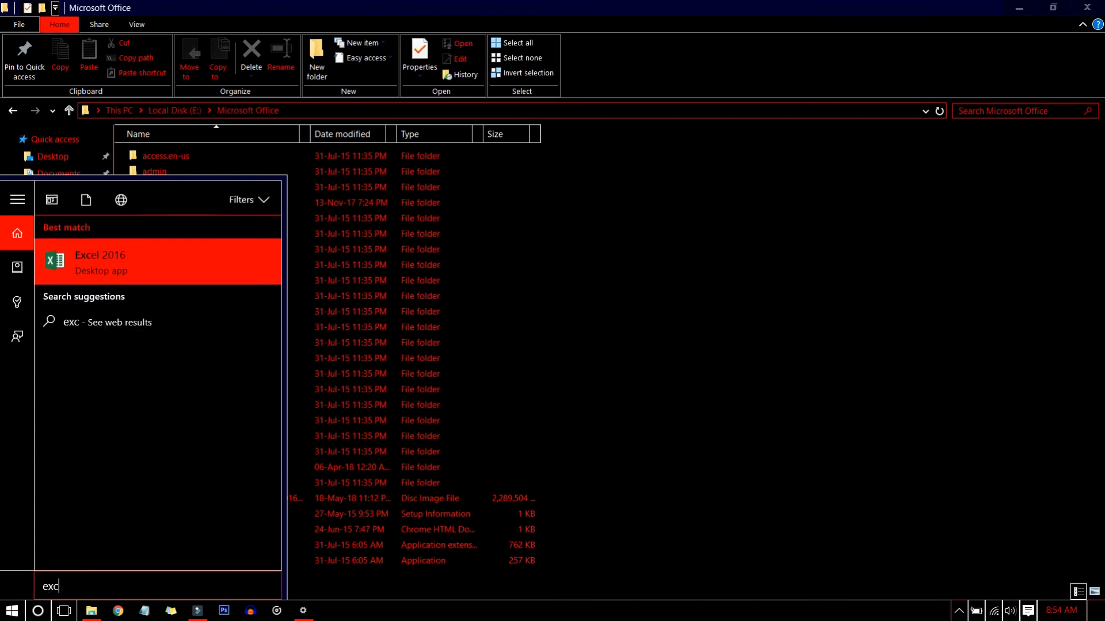
pyautogui.click(150, 264)
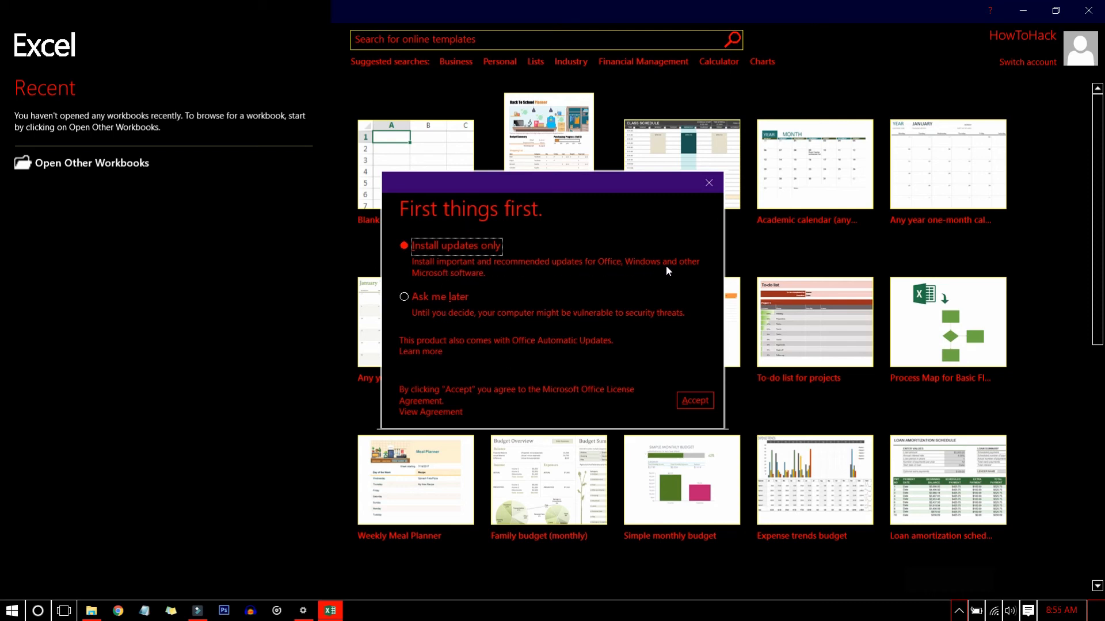
# - Choose Install updates only in the First things first dialog and accept the Office license agreement
pyautogui.click(412, 296)
pyautogui.click(406, 296)
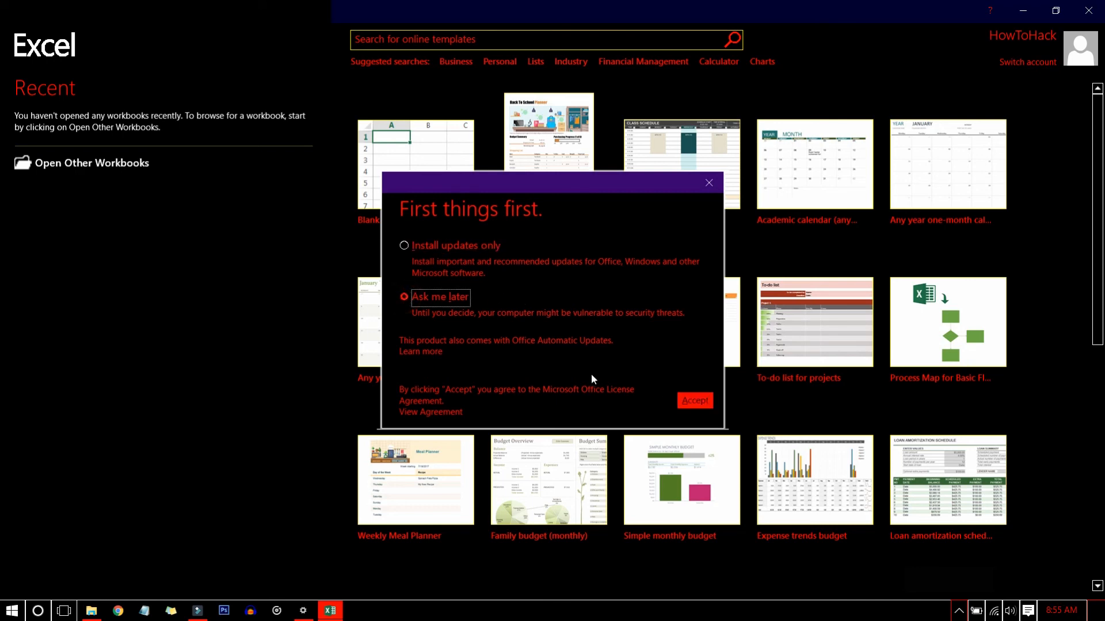
pyautogui.click(404, 244)
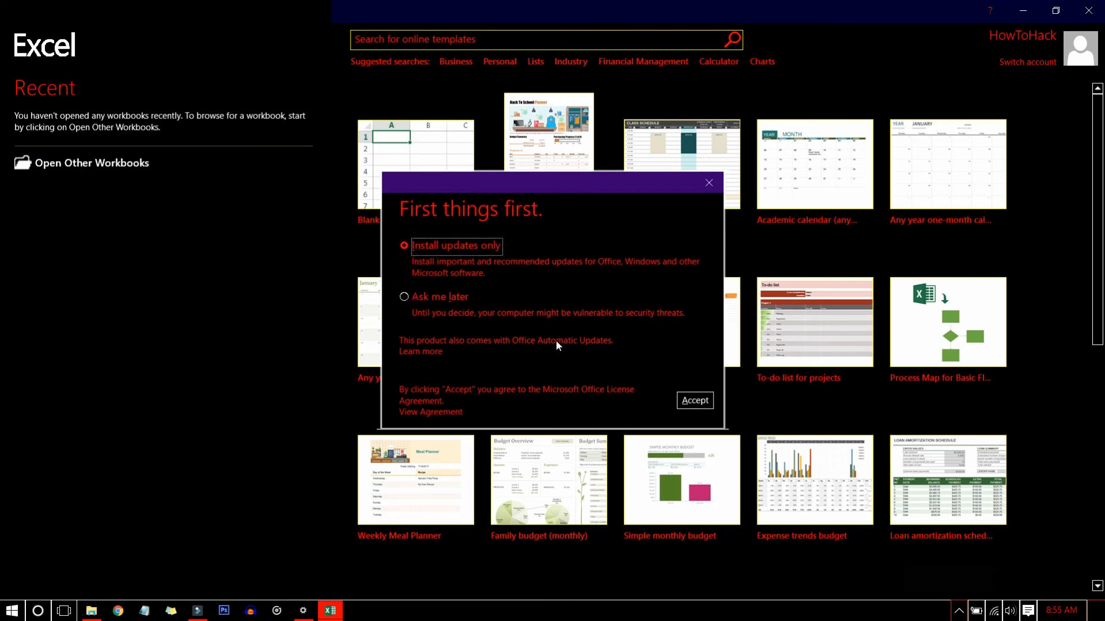
pyautogui.click(695, 400)
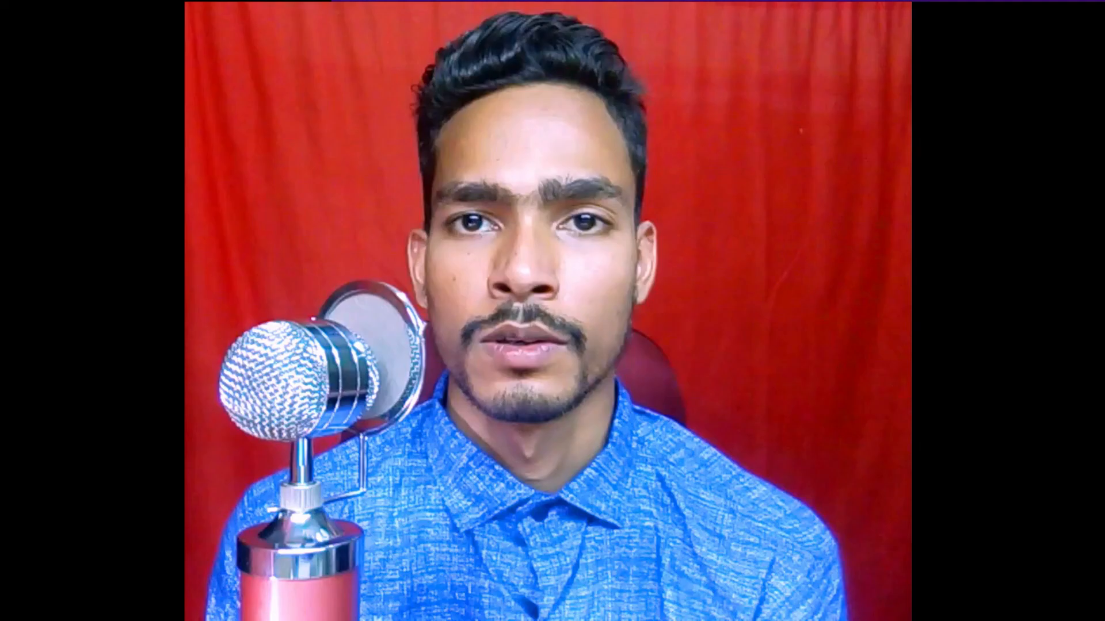